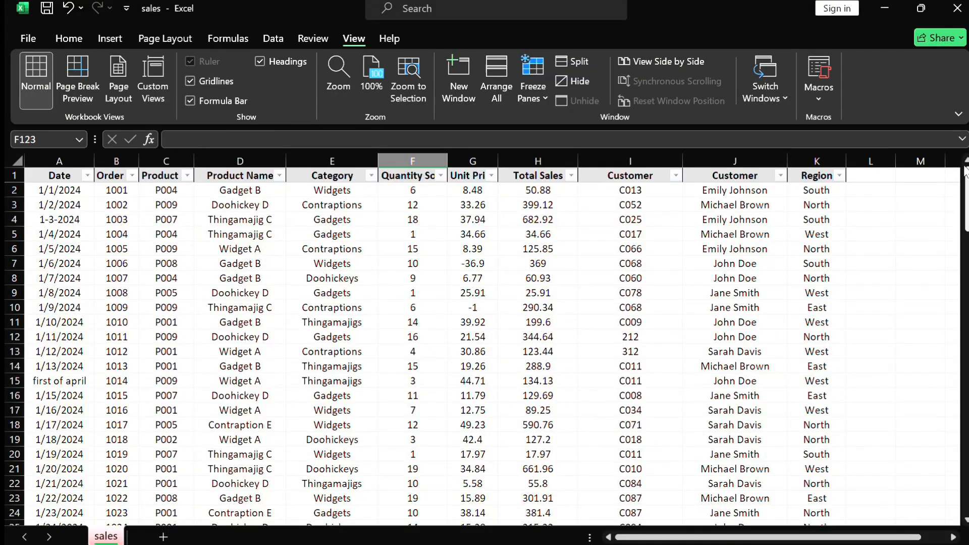
scroll(484, 340, "down", 15)
- Select the Quantity Sold cell holding -992 near row 100
left_click(413, 322)
type("=sum")
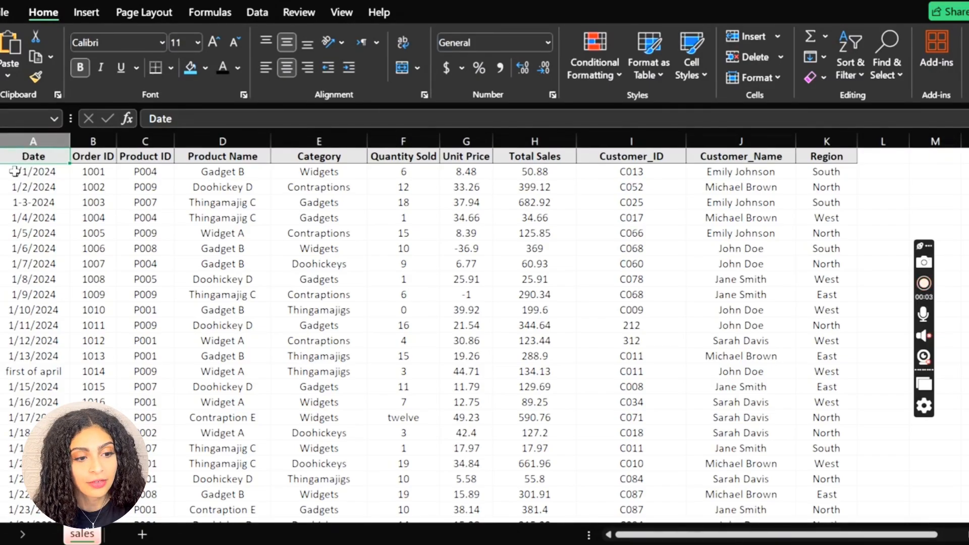
- Inspect how the dates are stored, including the text entries 1-3-2024 and first of april
left_click(14, 172)
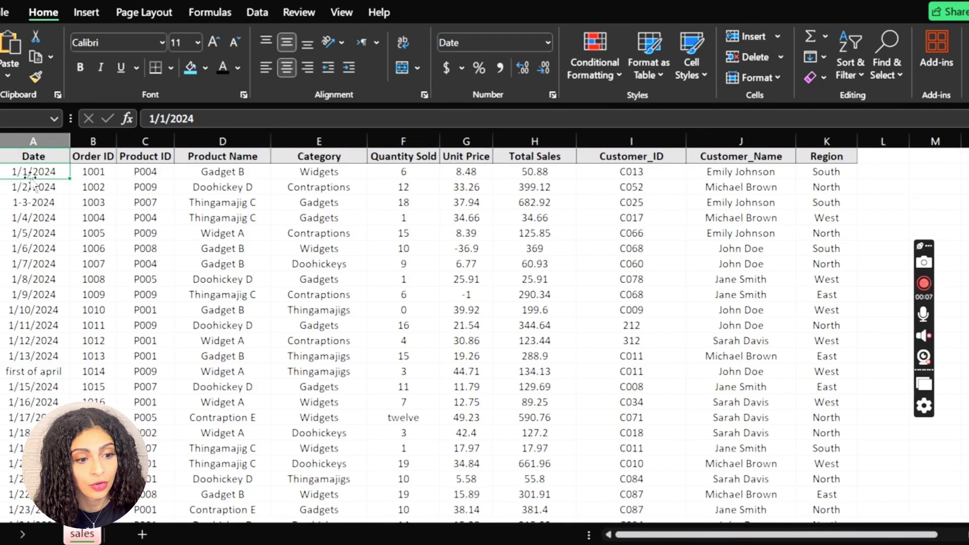
left_click(33, 203)
double_click(31, 203)
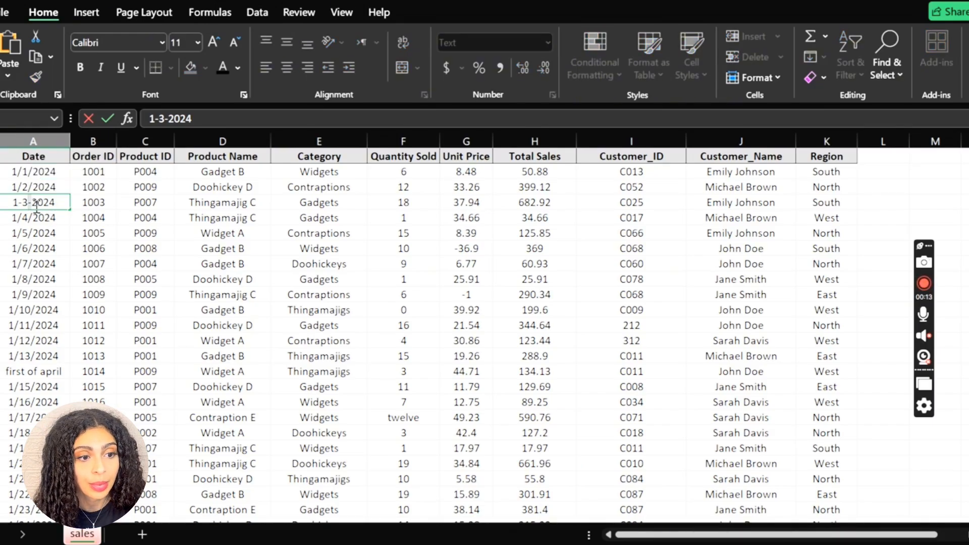
left_click(45, 371)
double_click(35, 373)
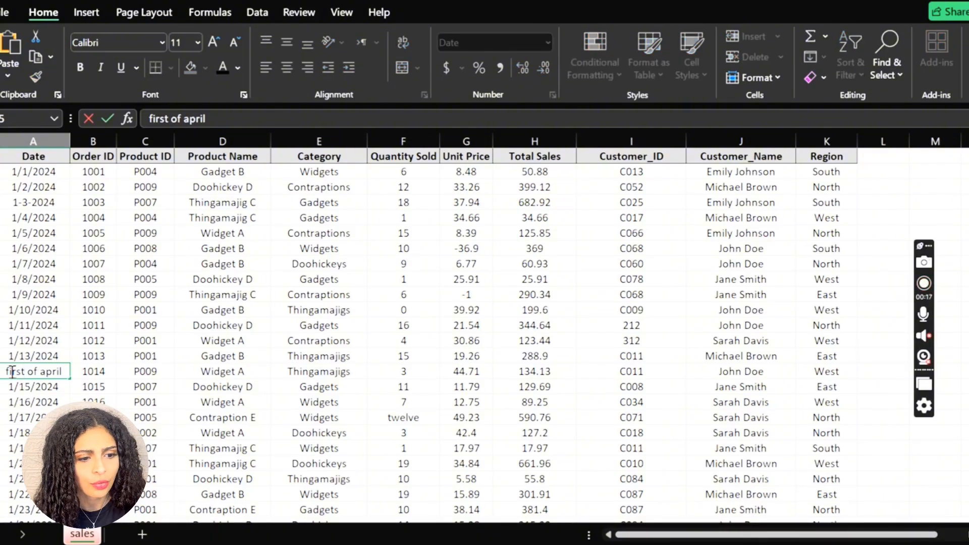
left_click_drag(11, 371, 63, 373)
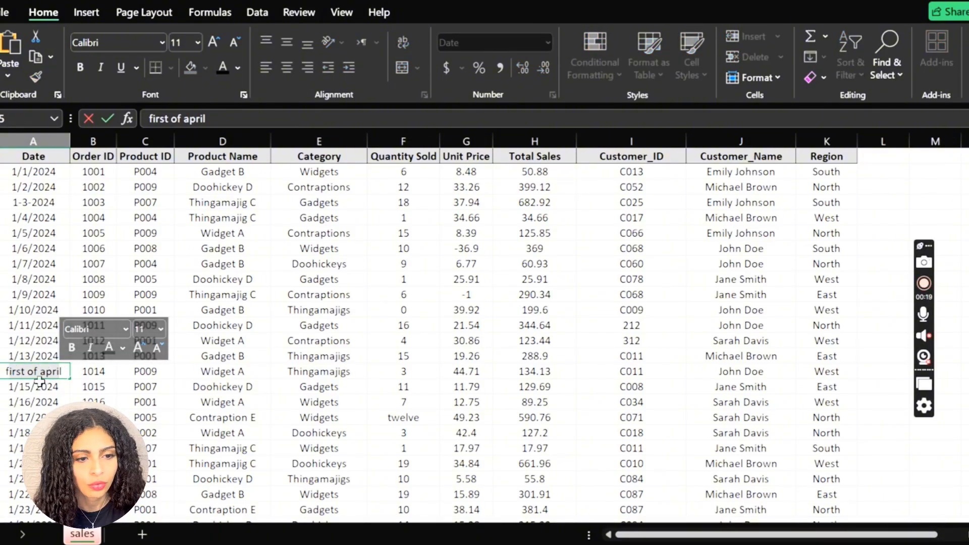
left_click(39, 355)
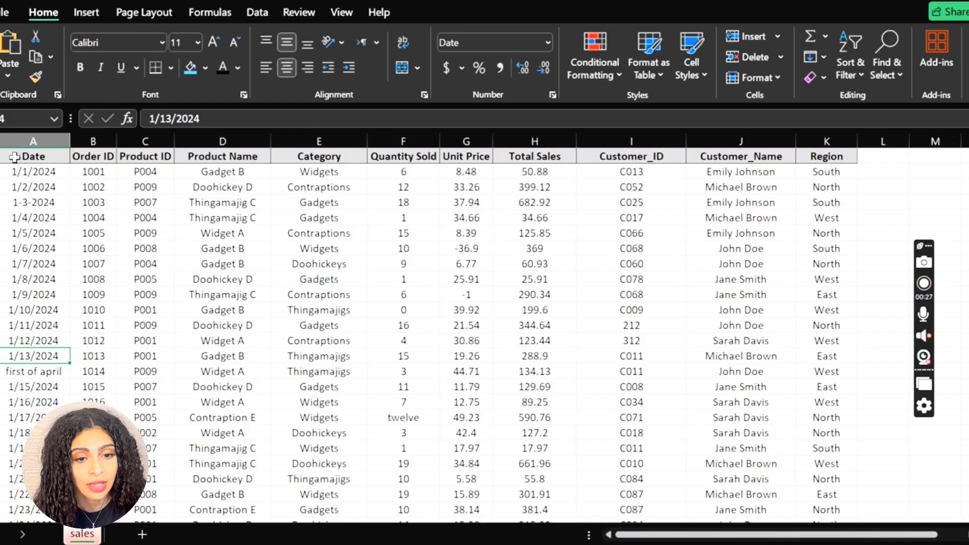
- Select the whole header row starting from the Date header
left_click(17, 157)
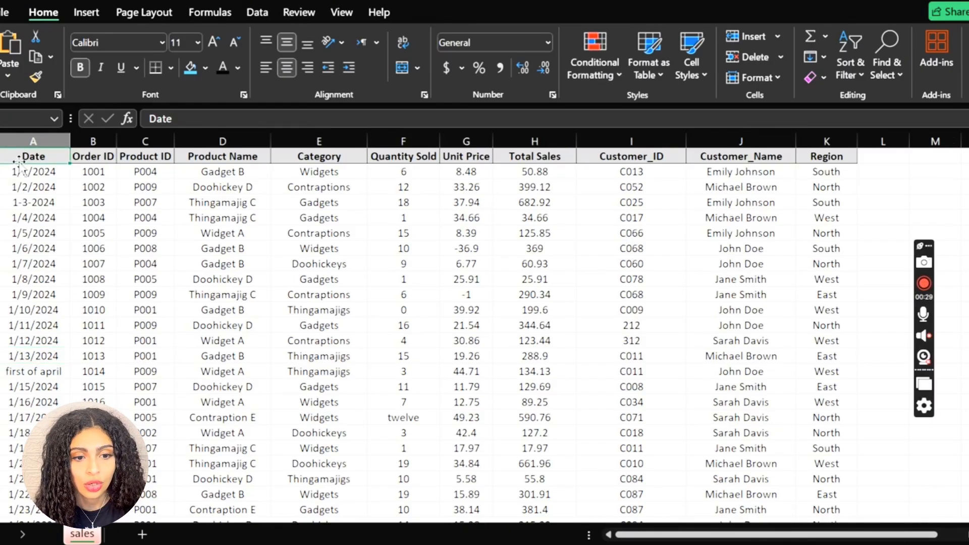
key("ctrl+shift+Right")
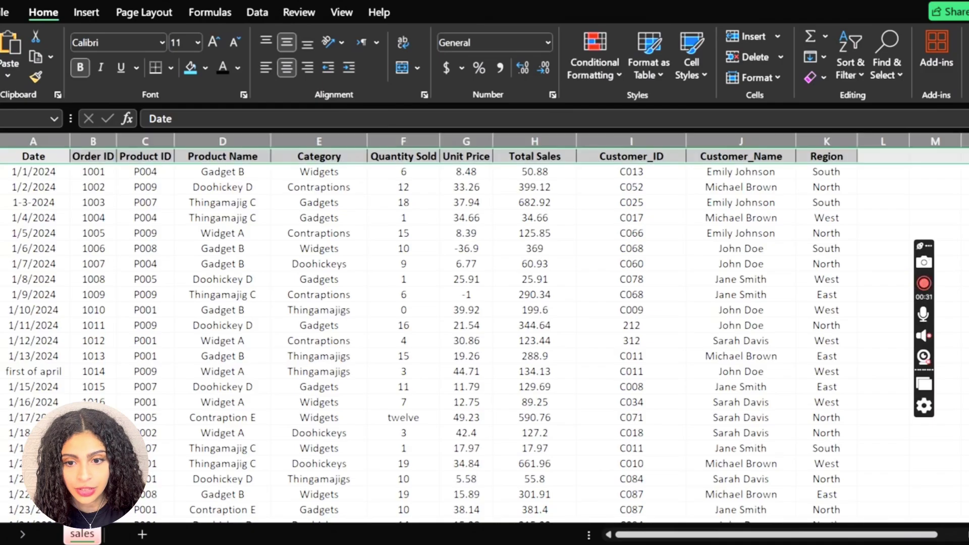
left_click(848, 53)
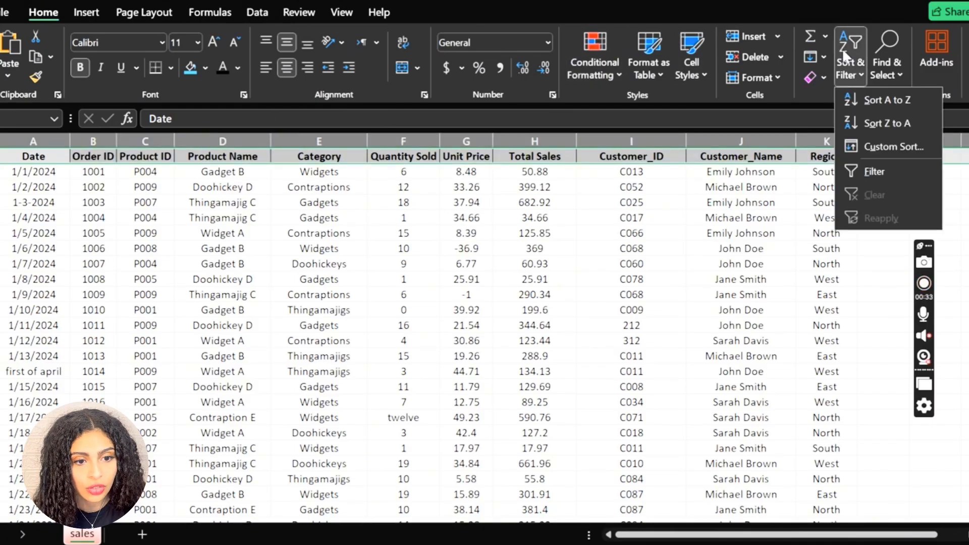
left_click(876, 171)
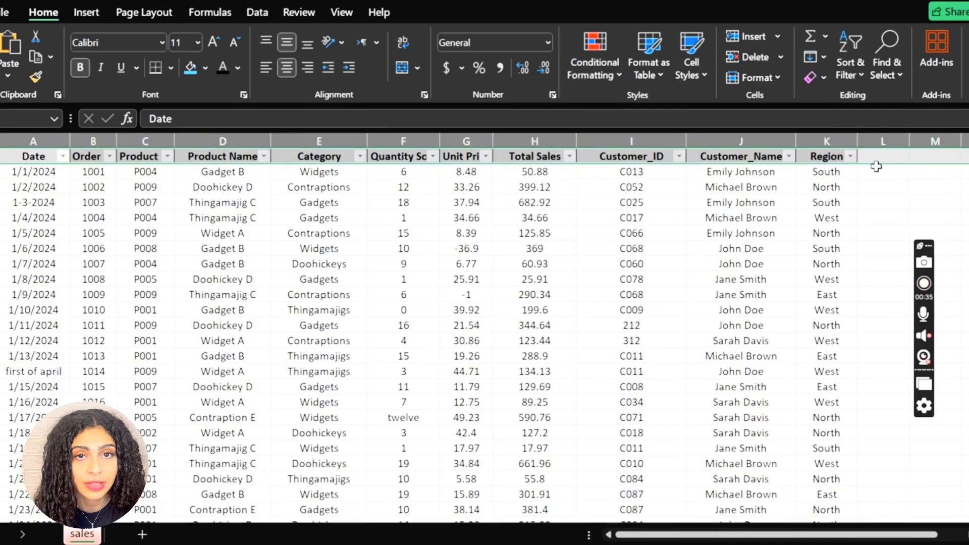
left_click(38, 172)
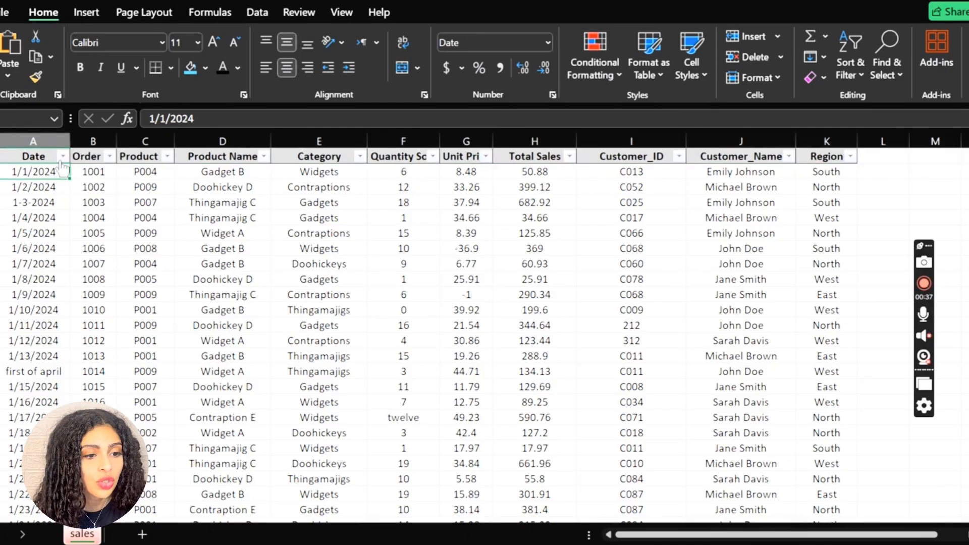
left_click(62, 156)
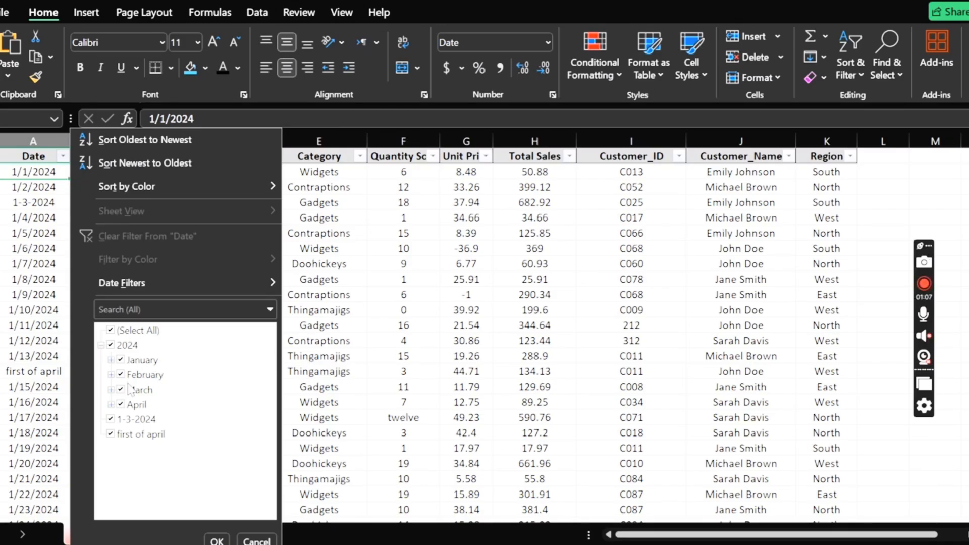
left_click(256, 539)
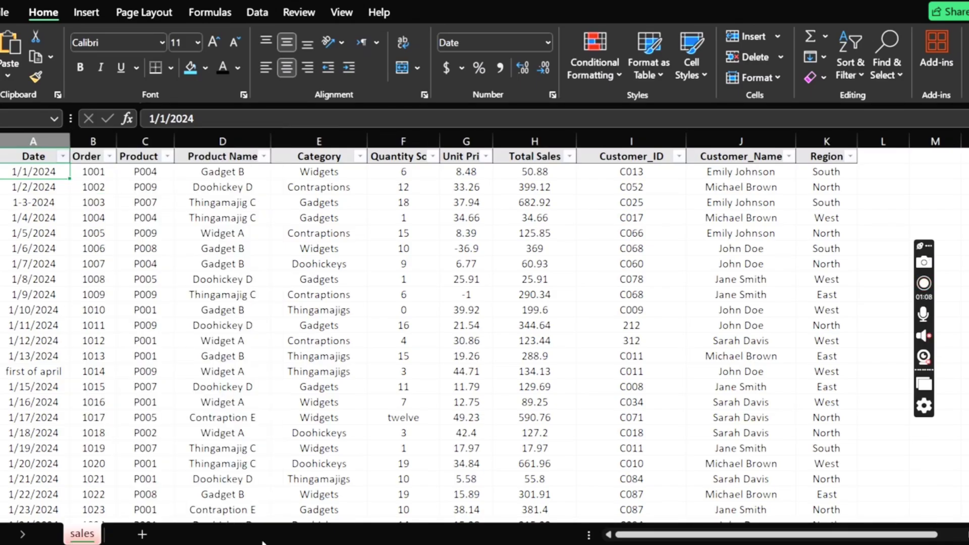
left_click(93, 142)
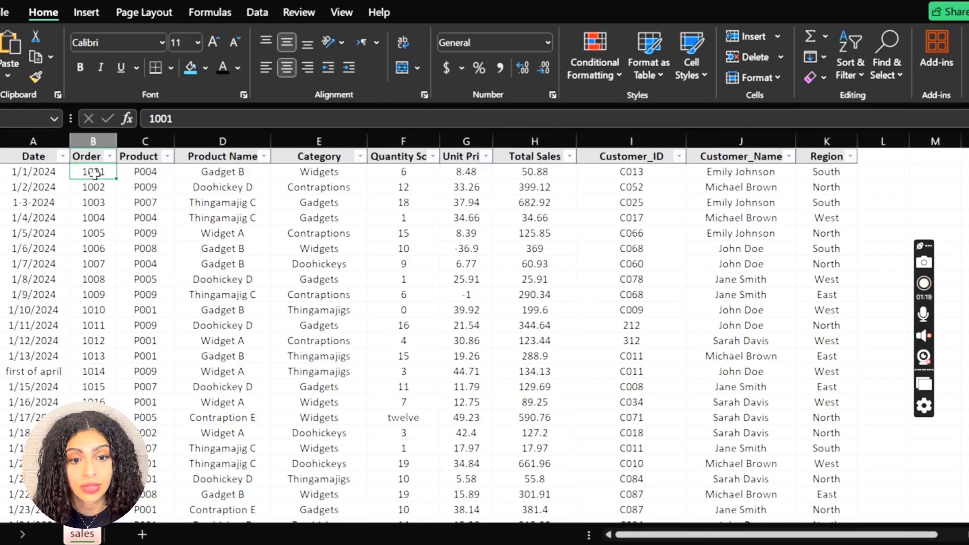
scroll(97, 175, "down", 15)
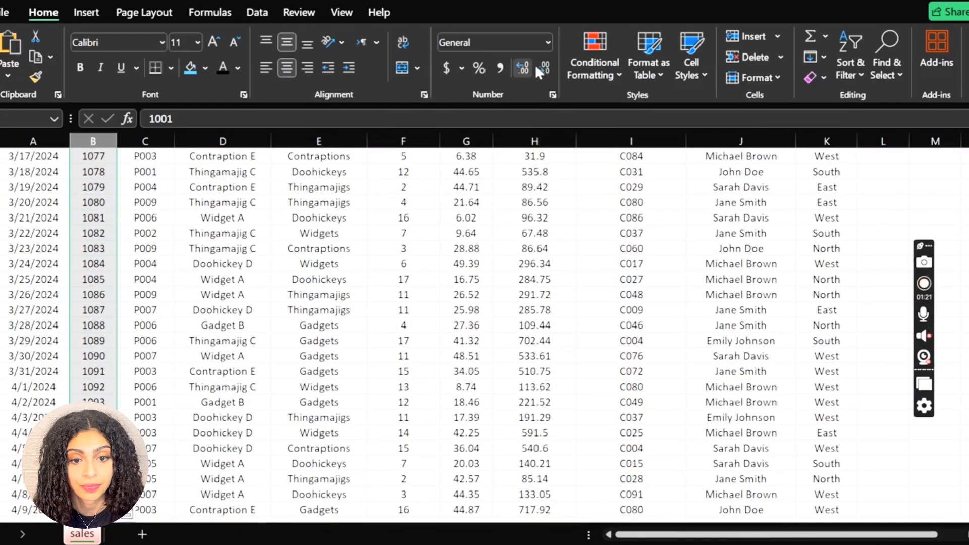
left_click(599, 68)
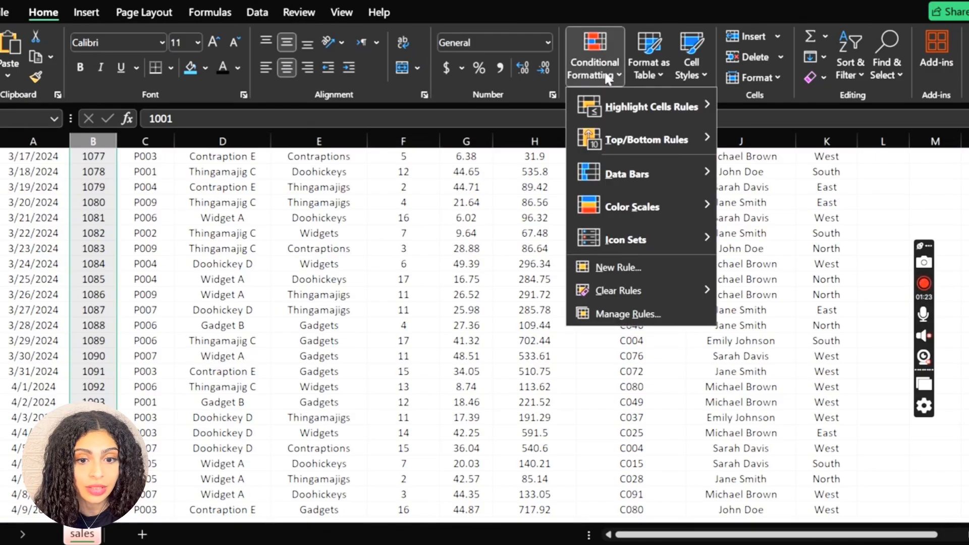
mouse_move(644, 106)
left_click(778, 137)
type("1000")
key("Return")
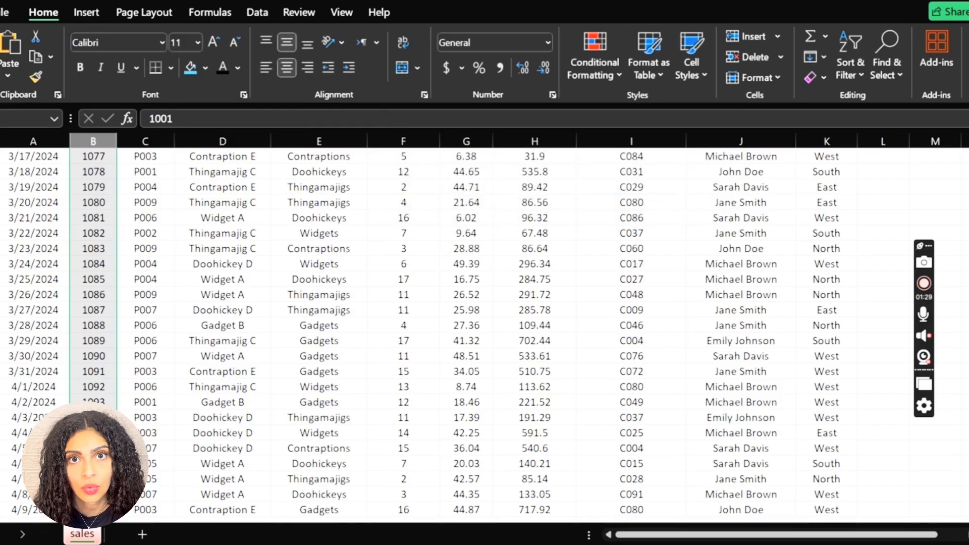
scroll(484, 333, "up", 8)
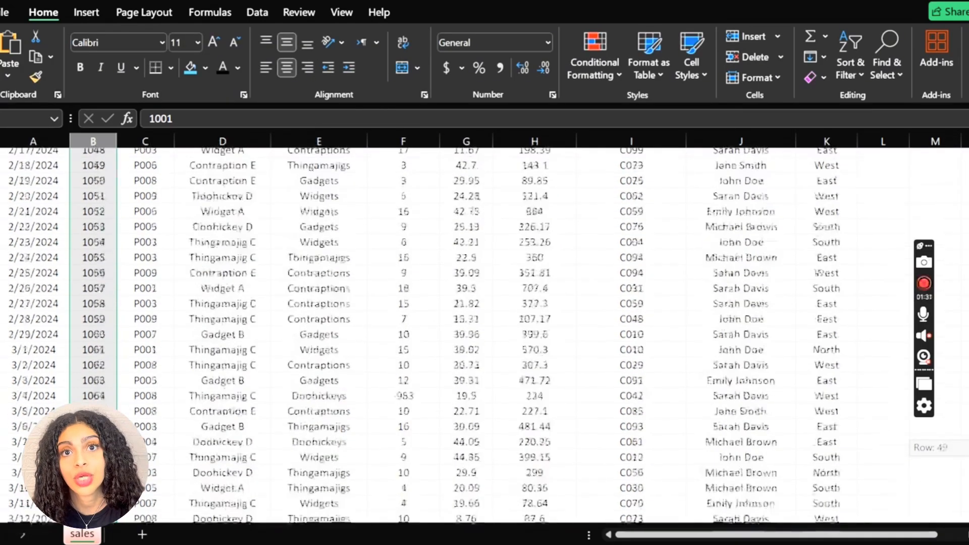
scroll(484, 333, "up", 8)
scroll(484, 333, "up", 8)
scroll(484, 334, "up", 8)
scroll(484, 333, "up", 1)
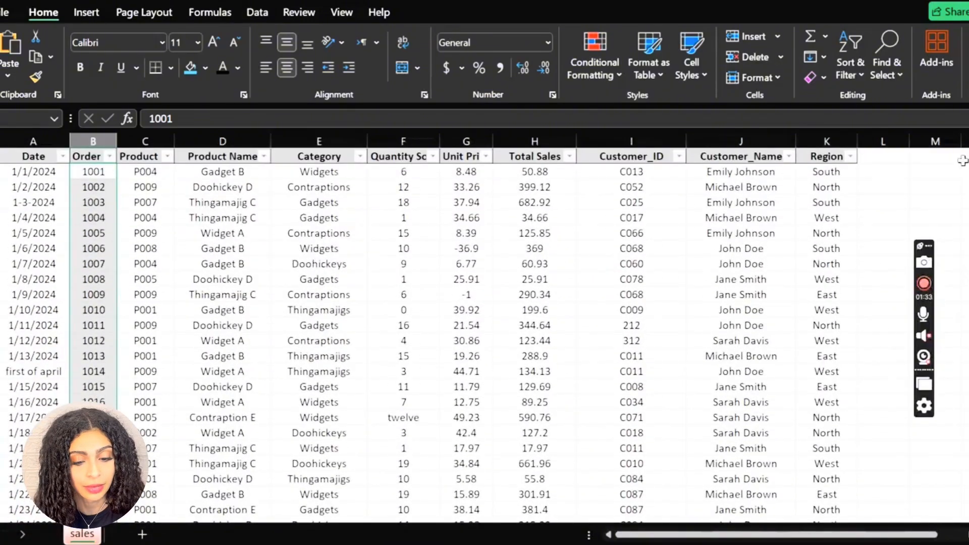
left_click(93, 187)
left_click(95, 218)
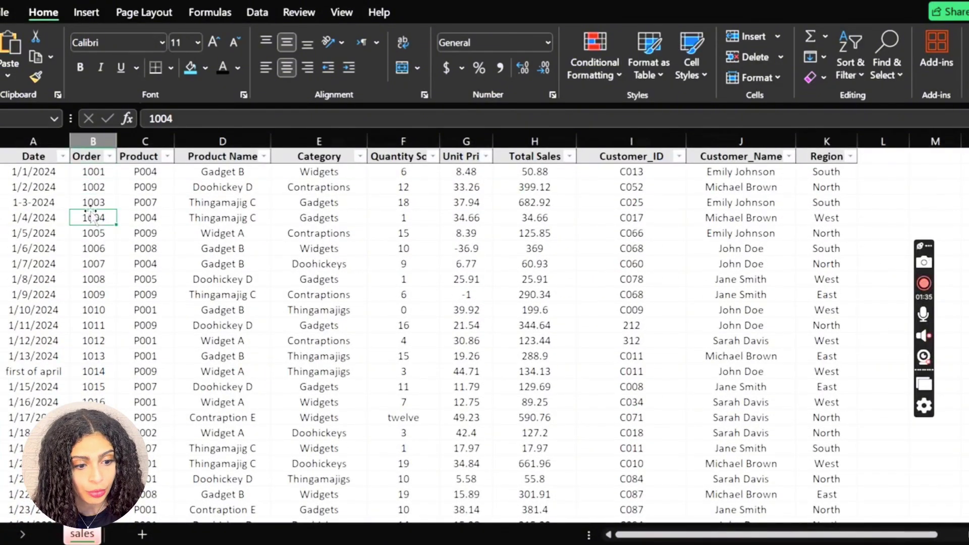
left_click(93, 172)
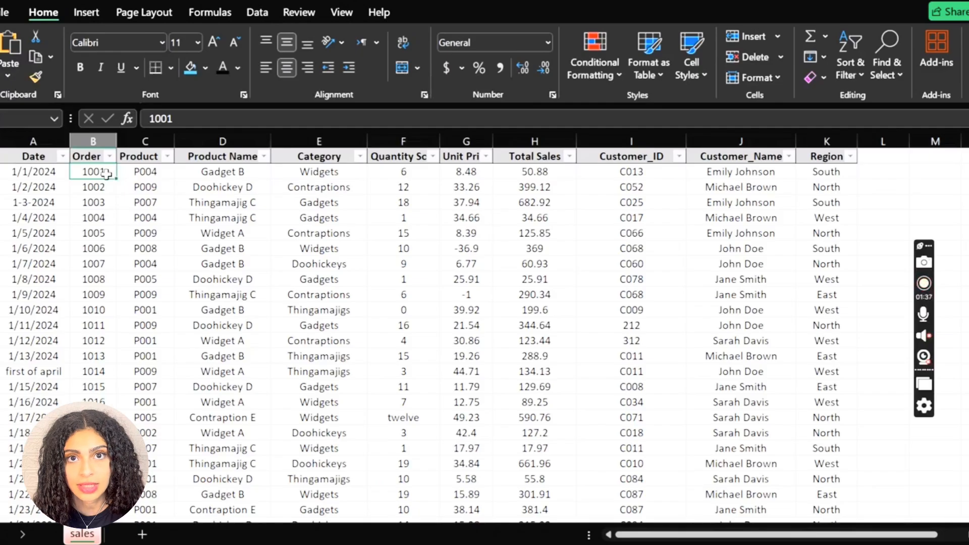
left_click(133, 171)
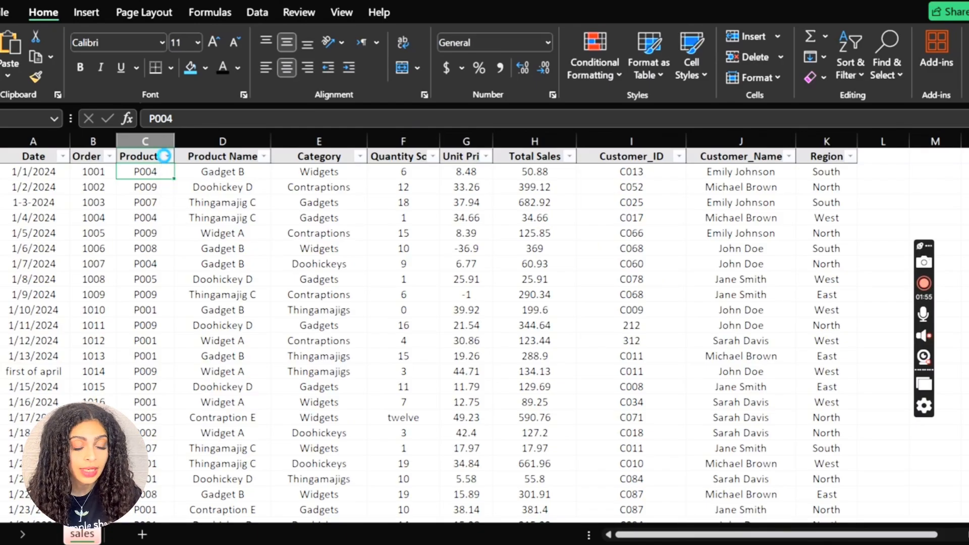
left_click(166, 155)
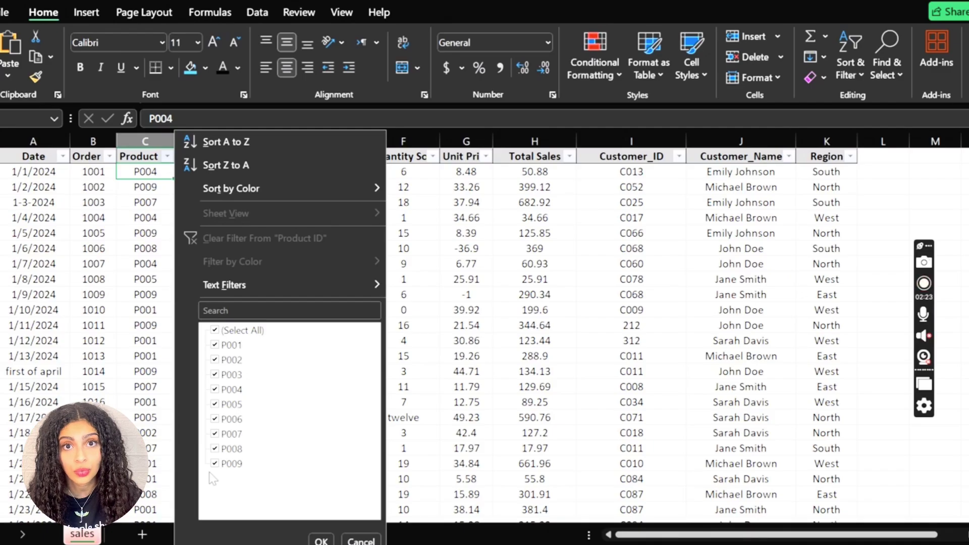
left_click(321, 539)
left_click(227, 144)
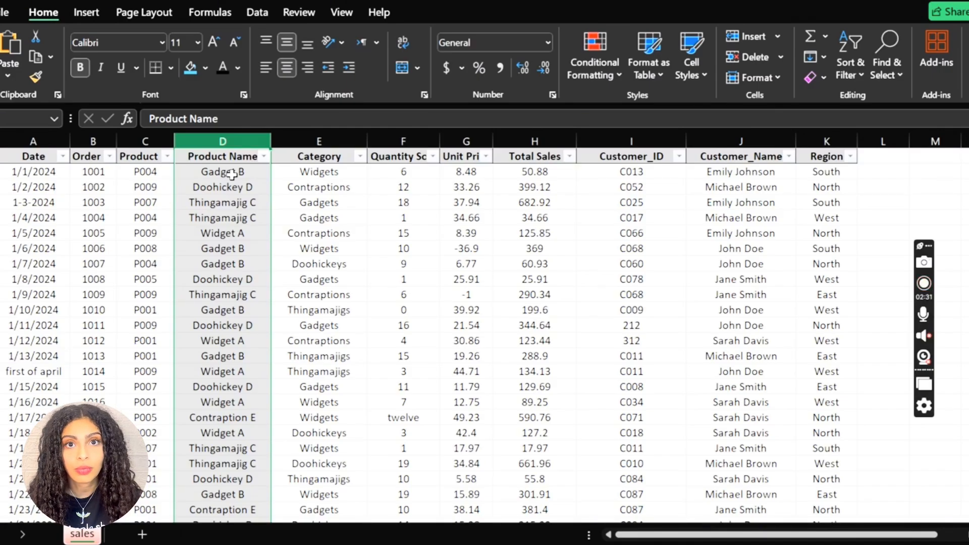
left_click(230, 172)
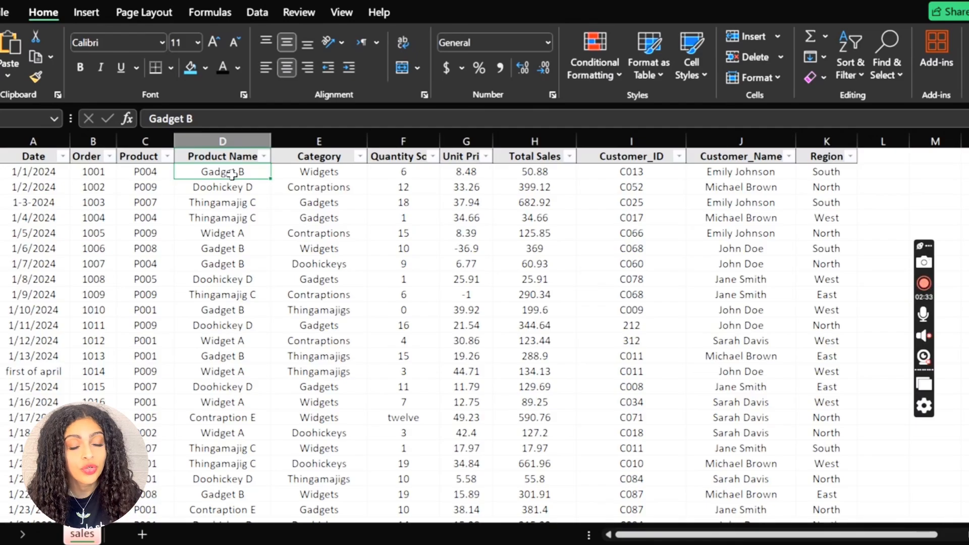
key("Down")
key("Up")
double_click(229, 173)
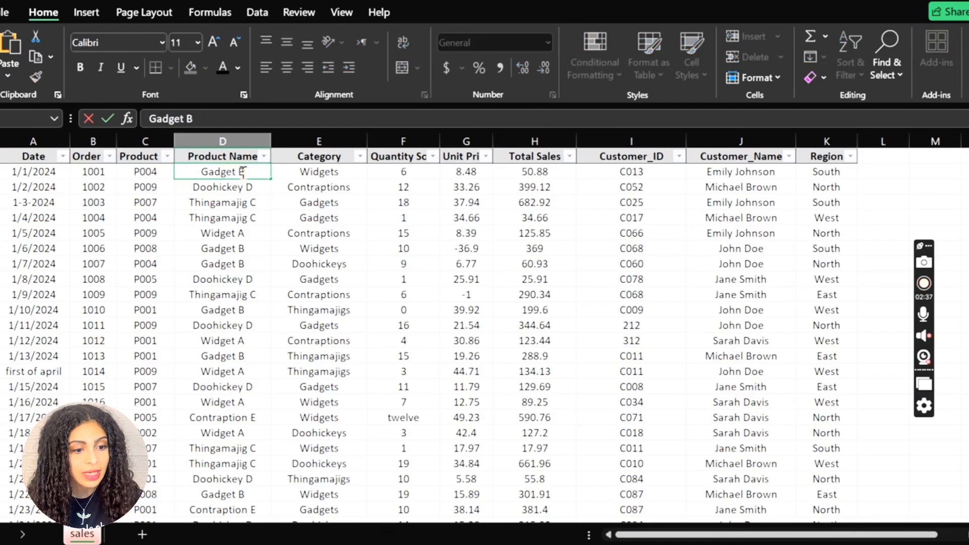
key("BackSpace")
type("b")
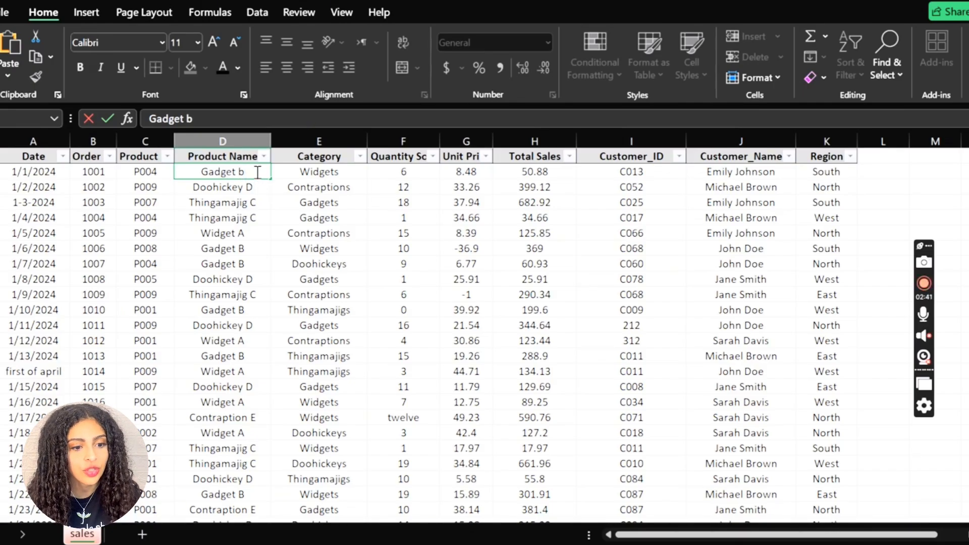
key("BackSpace")
type("B")
key("Return")
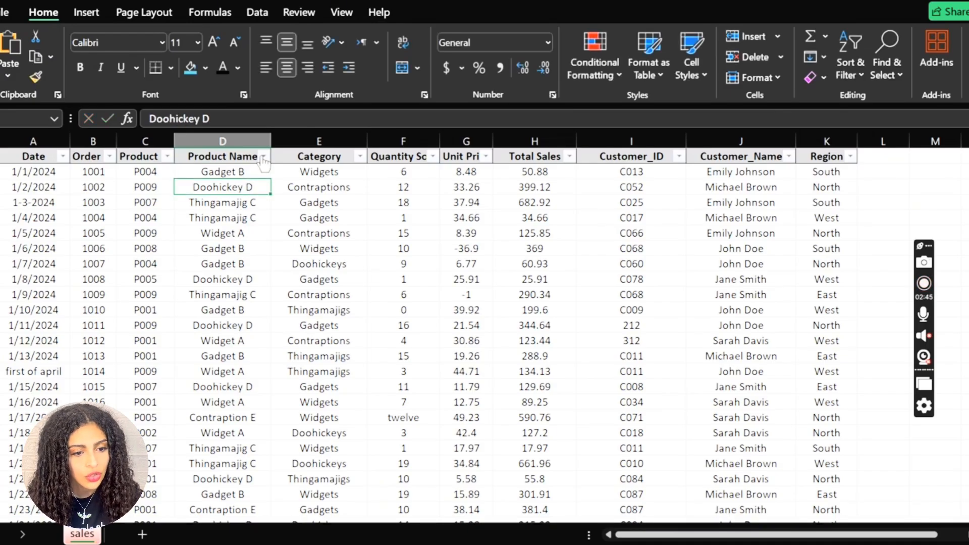
left_click(262, 156)
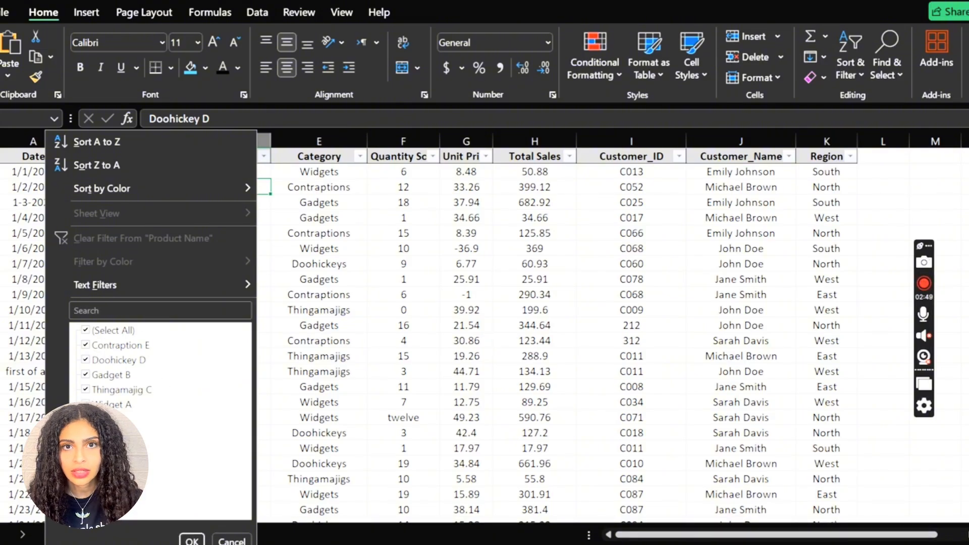
left_click(192, 539)
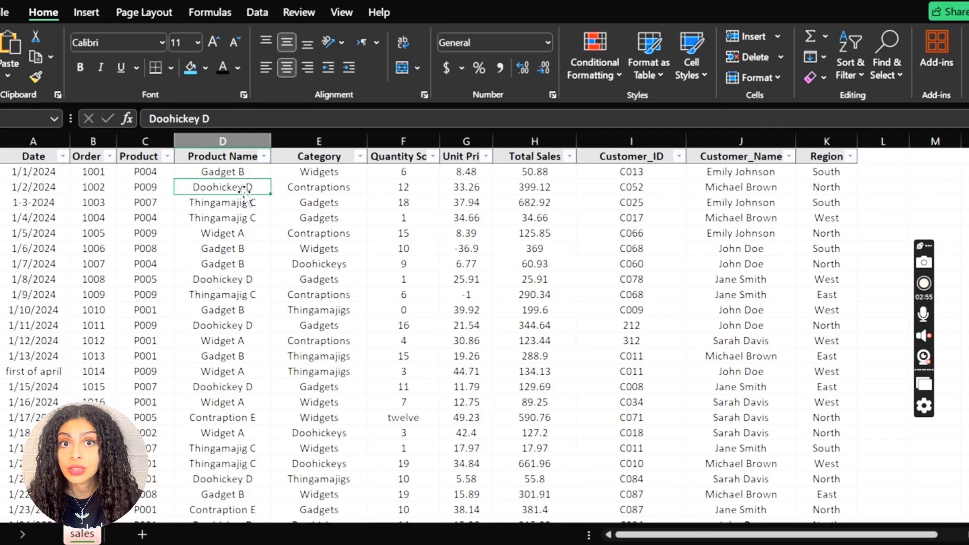
left_click(326, 156)
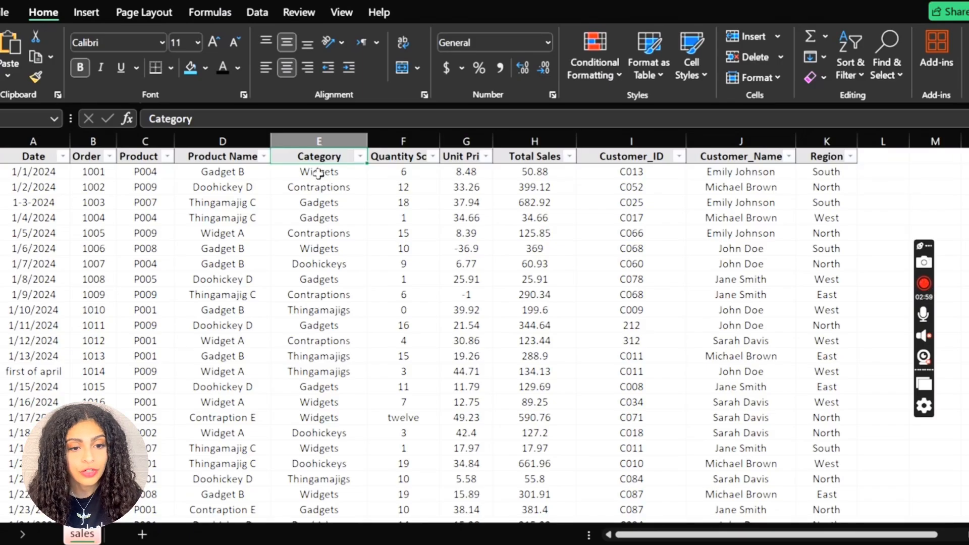
left_click(360, 155)
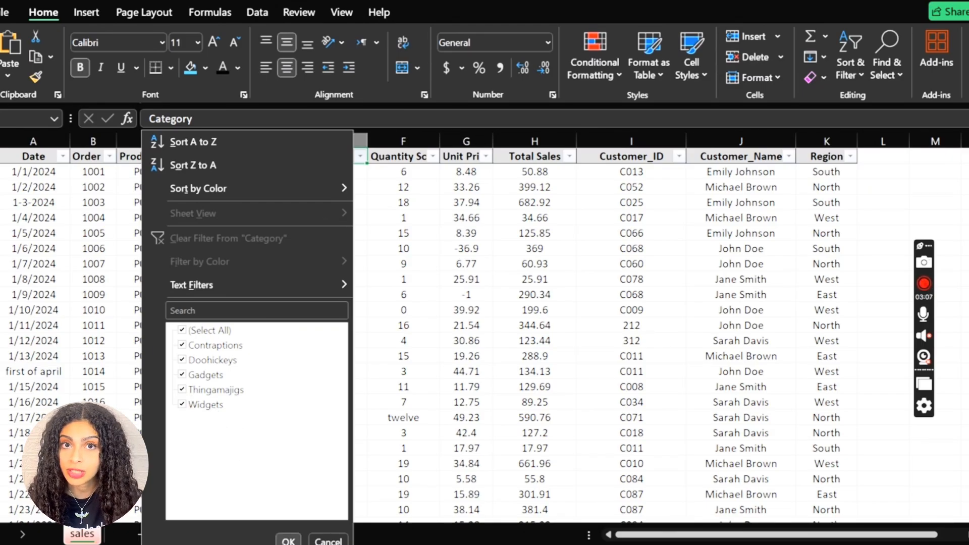
left_click(289, 541)
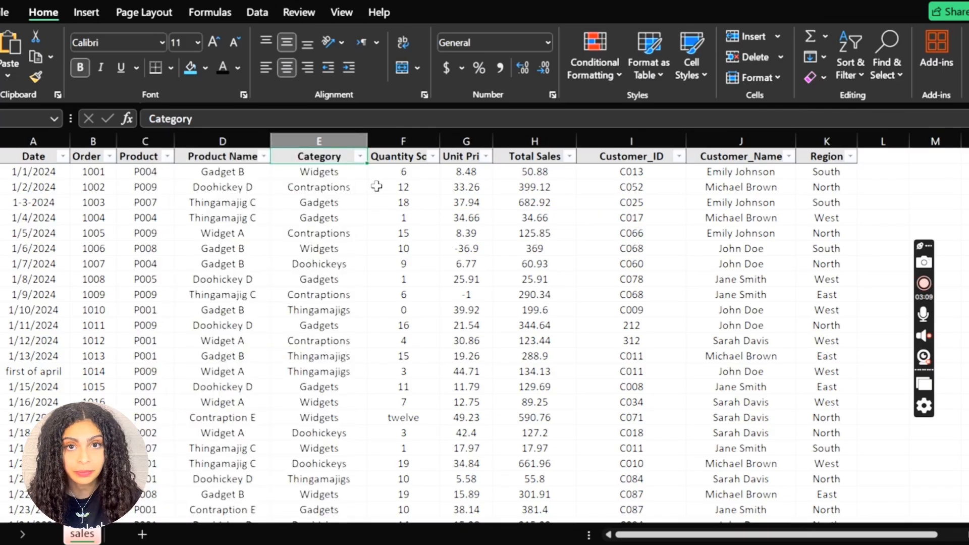
left_click(403, 142)
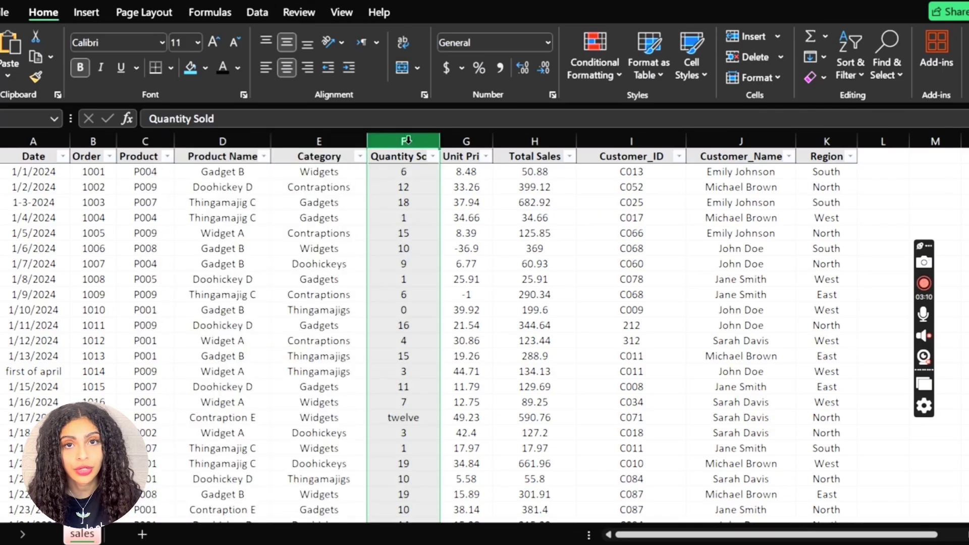
left_click(405, 186)
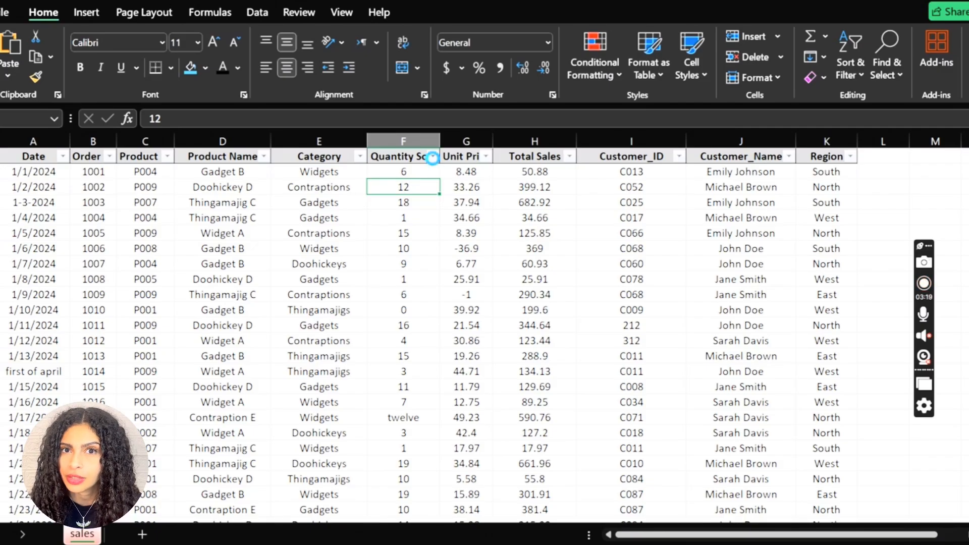
left_click(433, 157)
left_click_drag(415, 366, 415, 485)
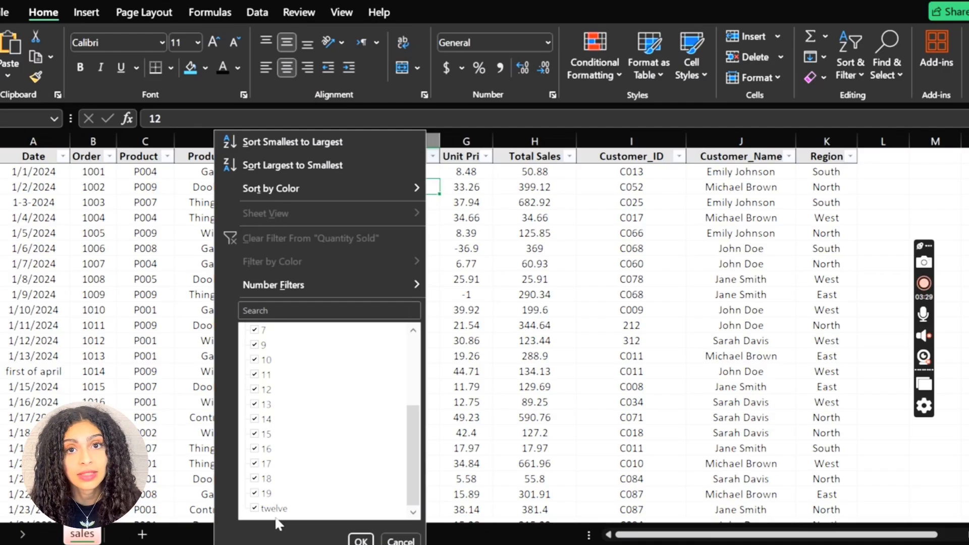
left_click(361, 539)
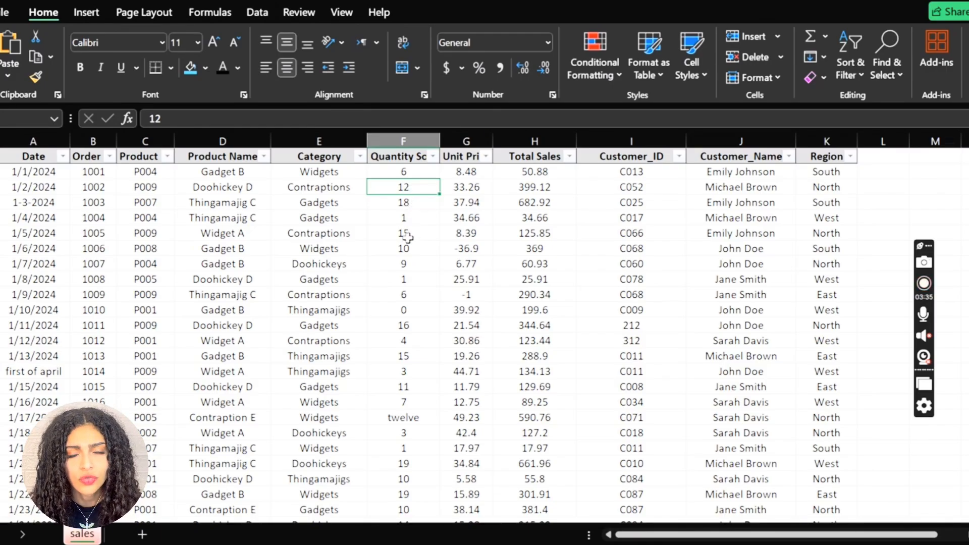
left_click(409, 280)
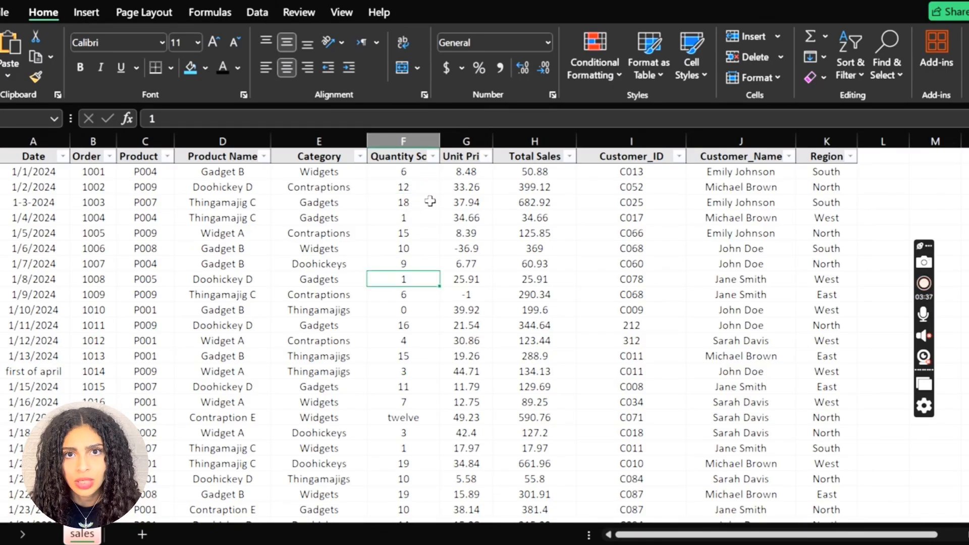
left_click(413, 173)
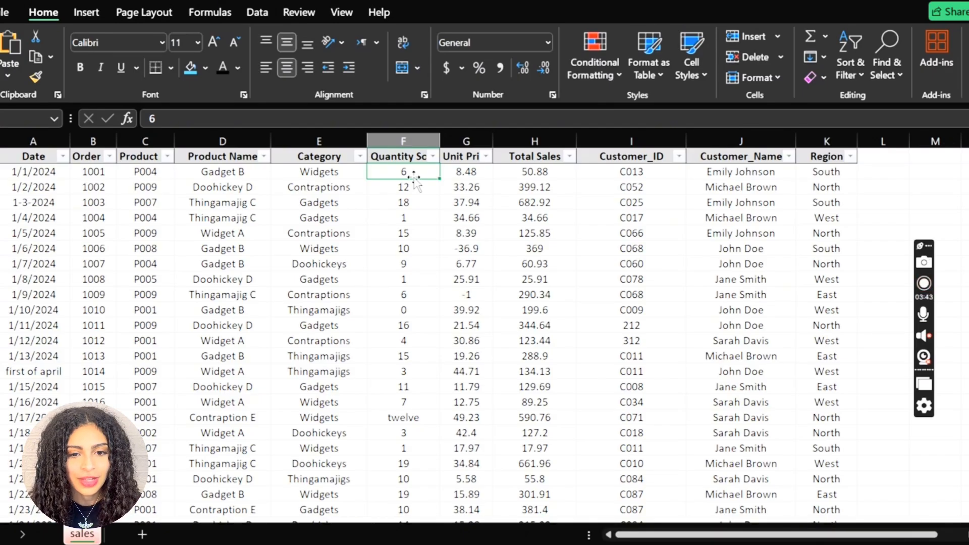
- Highlight all Quantity Sold values less than 1 in light red
key("ctrl+shift+Down")
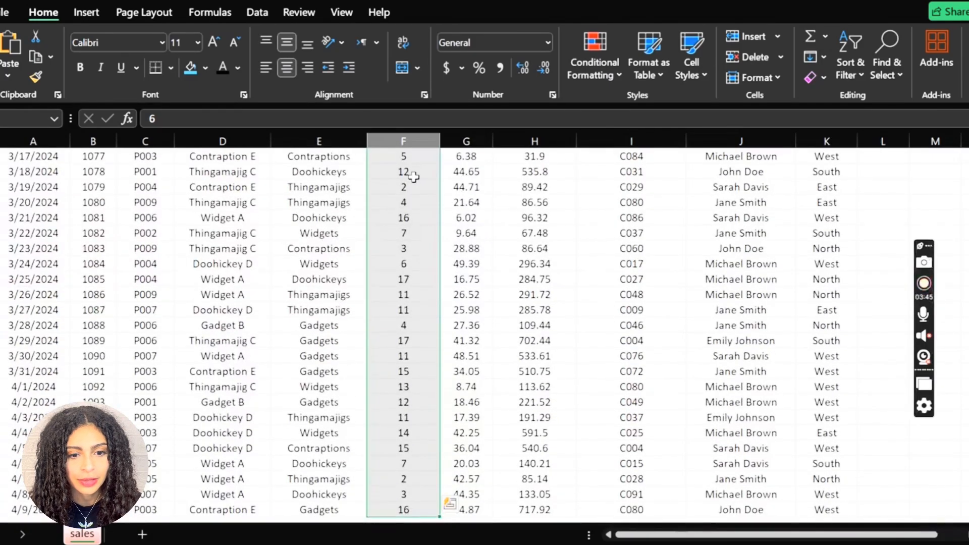
left_click(590, 70)
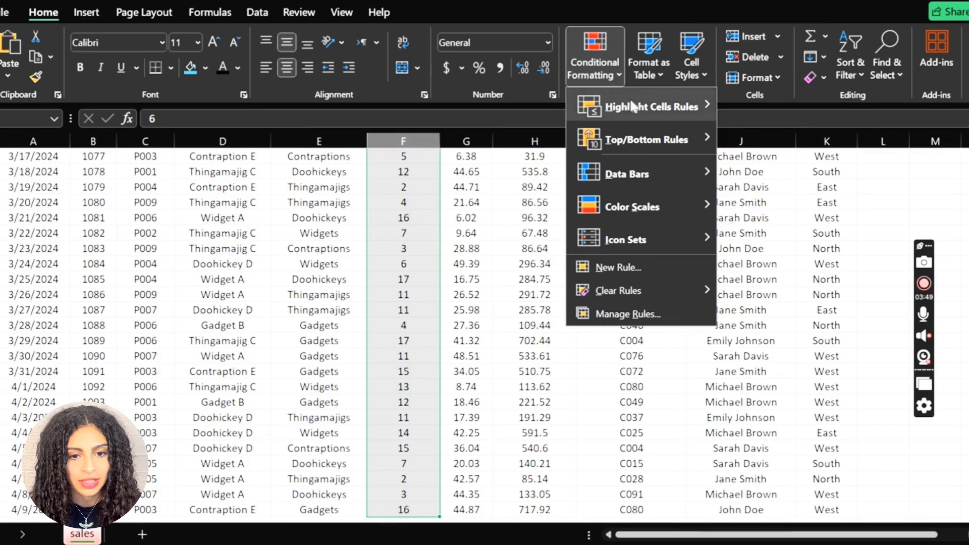
mouse_move(643, 106)
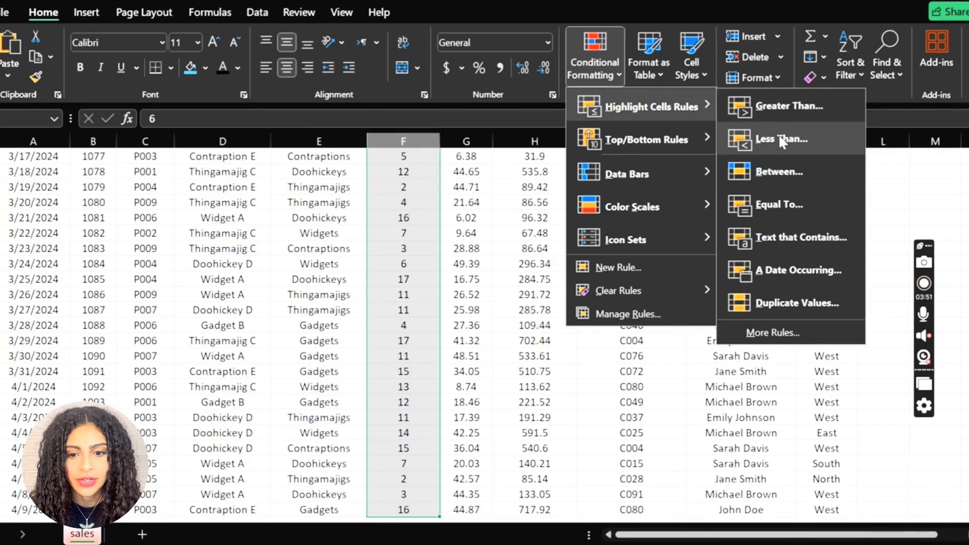
left_click(778, 138)
type("1")
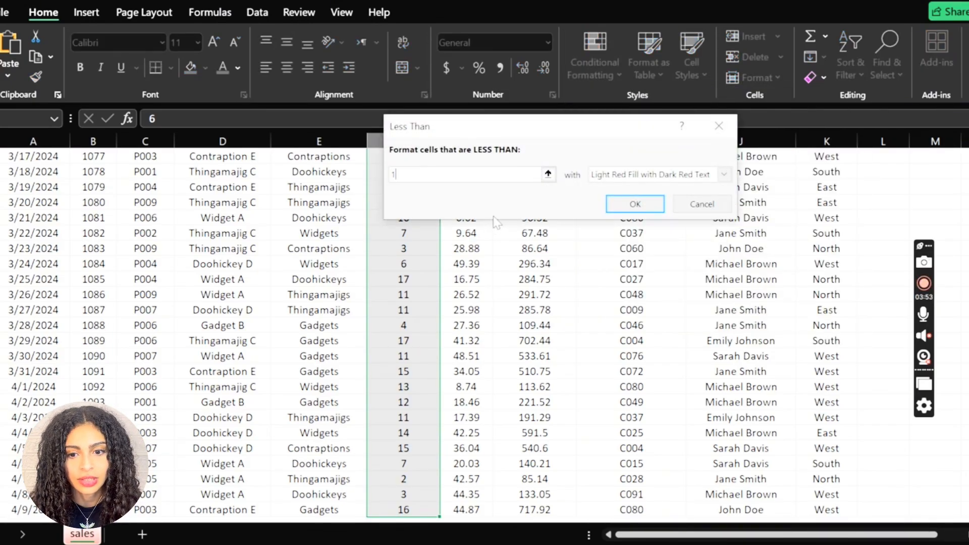
key("Return")
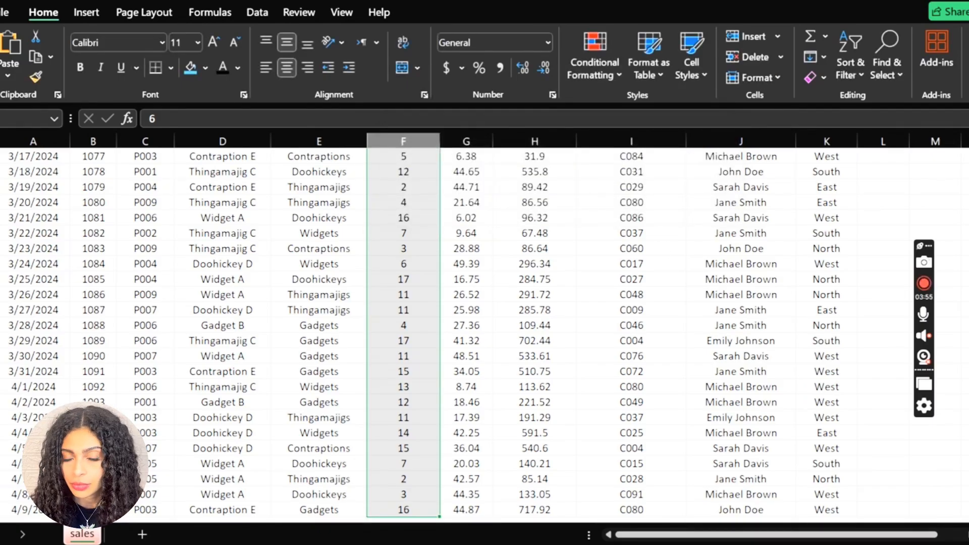
scroll(425, 280, "up", 10)
scroll(424, 281, "up", 10)
scroll(424, 281, "up", 5)
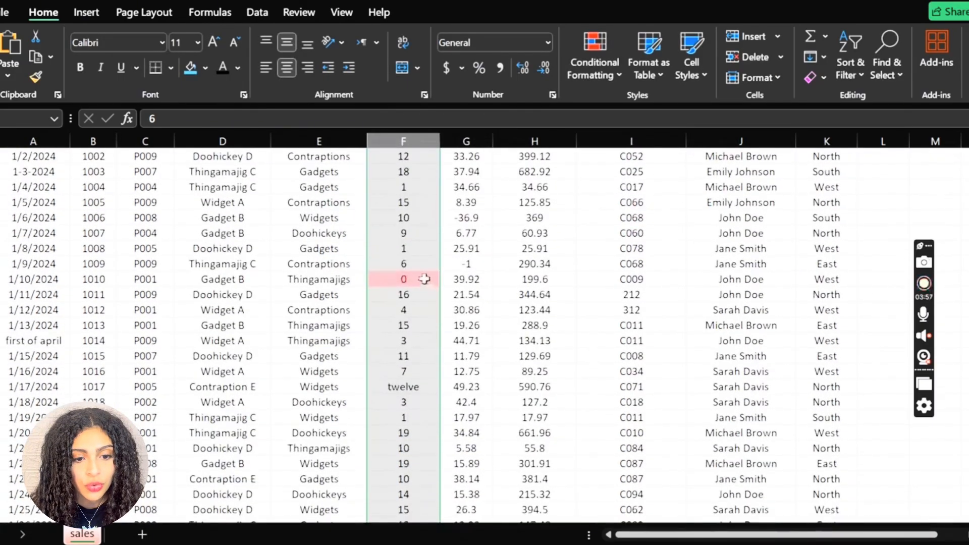
- Check the flagged zero quantity, then move to the first Unit Price value
left_click(413, 279)
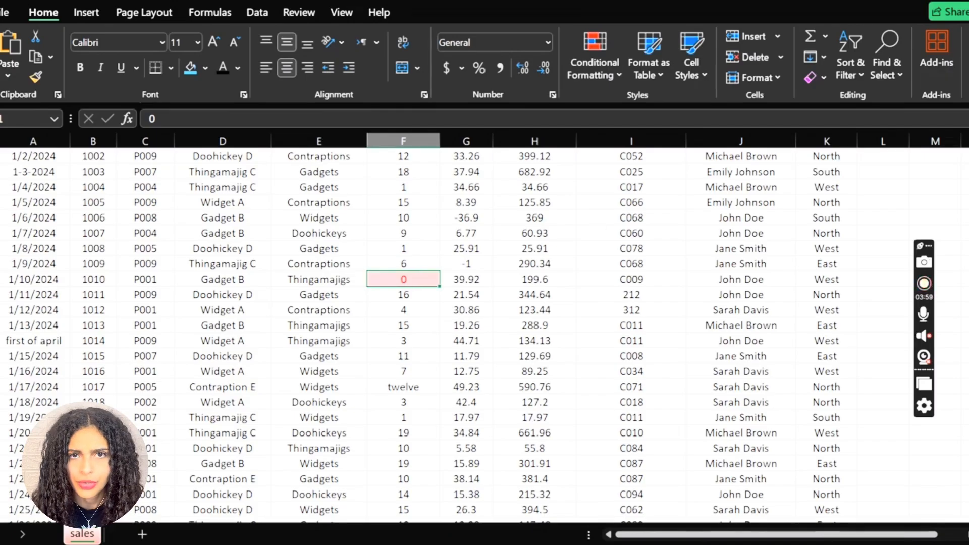
scroll(419, 310, "up", 2)
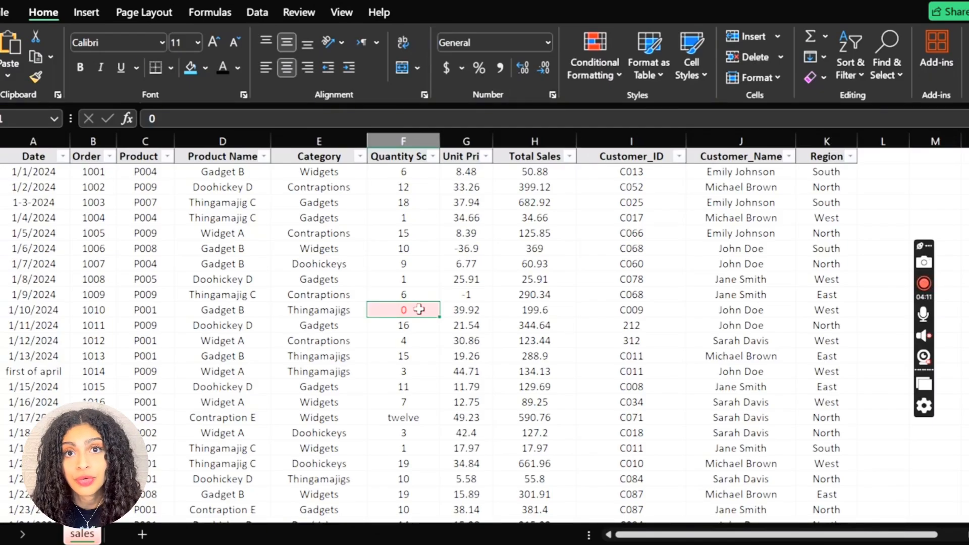
left_click(465, 171)
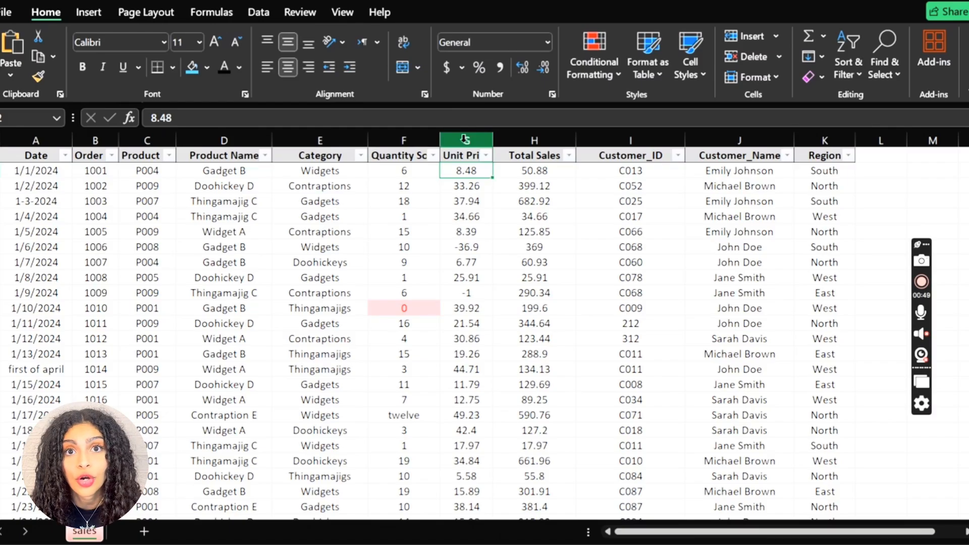
- Review the Unit Price filter value list without applying a filter
left_click(464, 140)
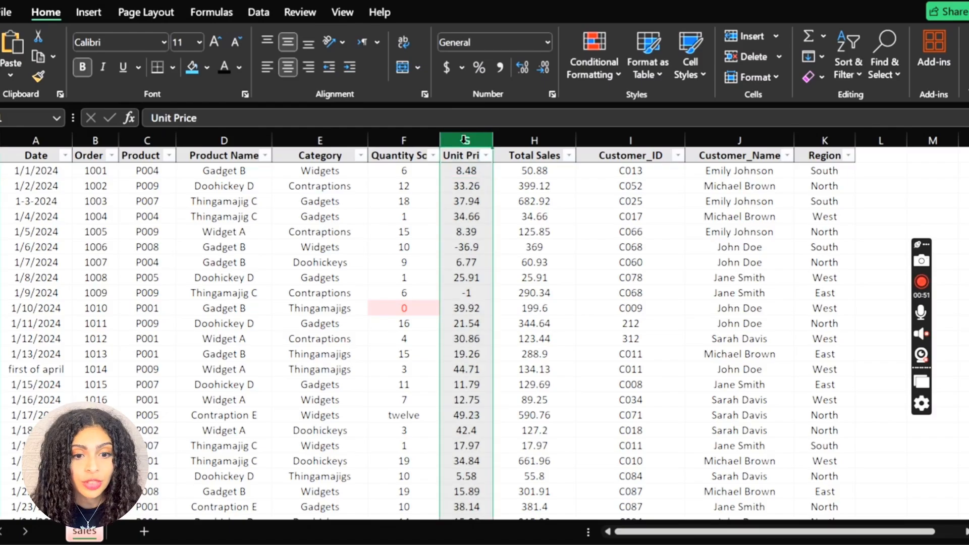
left_click(466, 202)
left_click(485, 155)
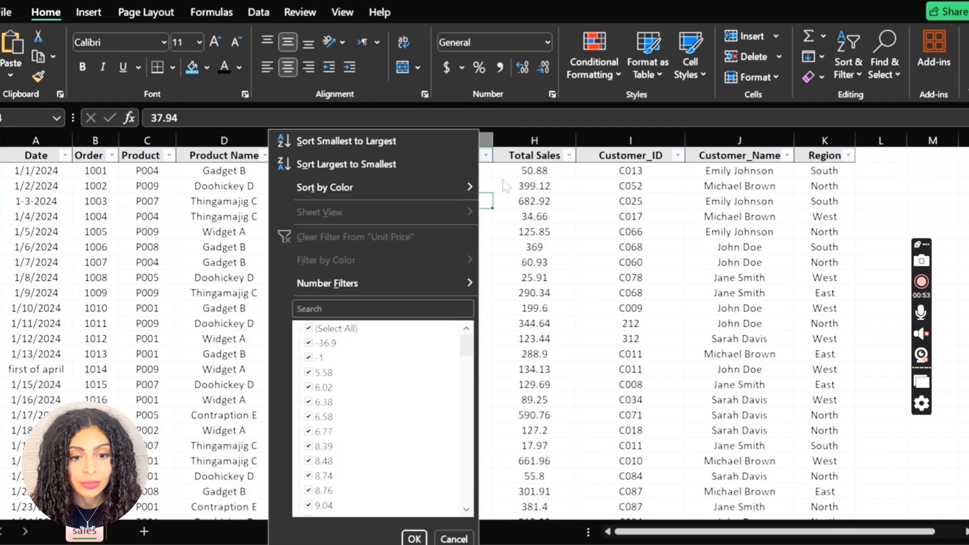
left_click_drag(467, 344, 467, 492)
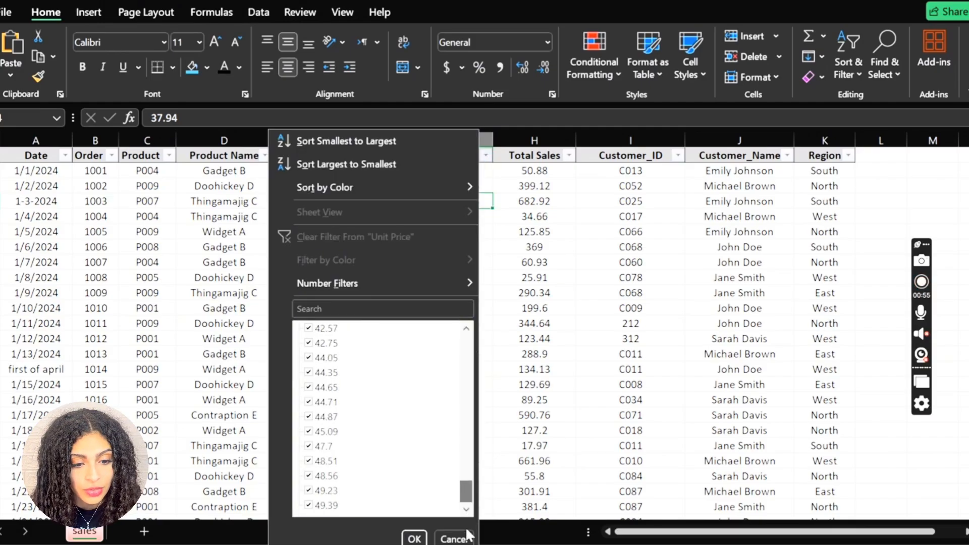
left_click(414, 538)
- Highlight all Unit Price values less than 1 in light red
left_click(465, 171)
key("ctrl+shift+Down")
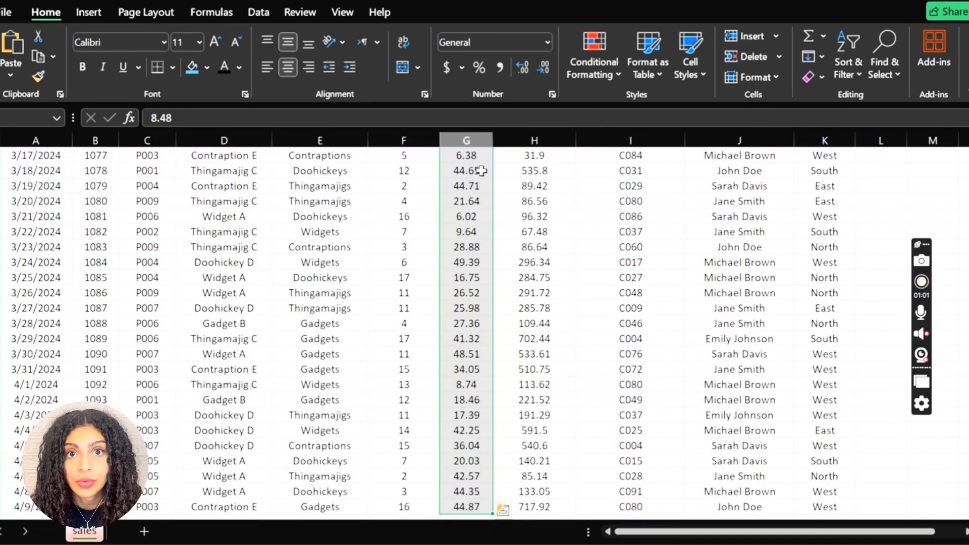
scroll(481, 171, "up", 1)
scroll(481, 227, "up", 20)
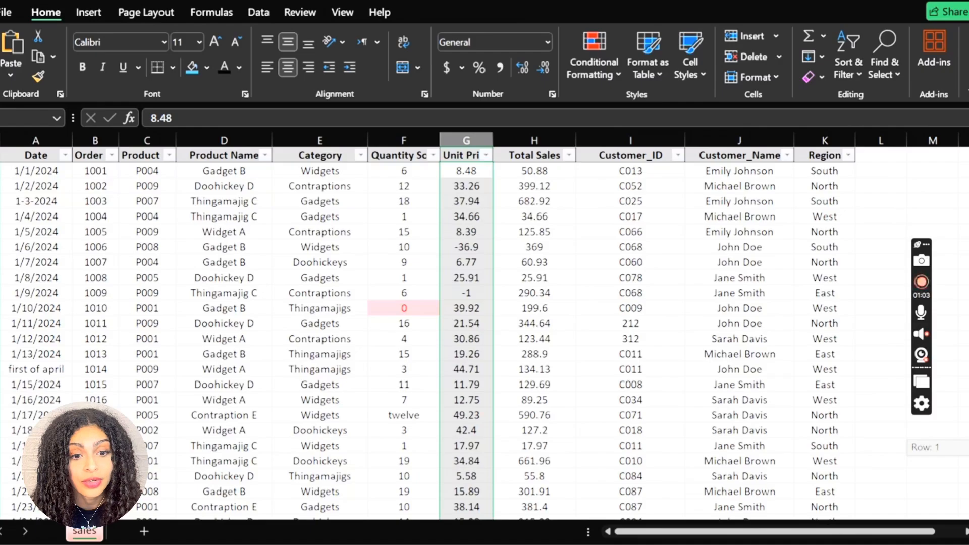
left_click(606, 62)
mouse_move(649, 106)
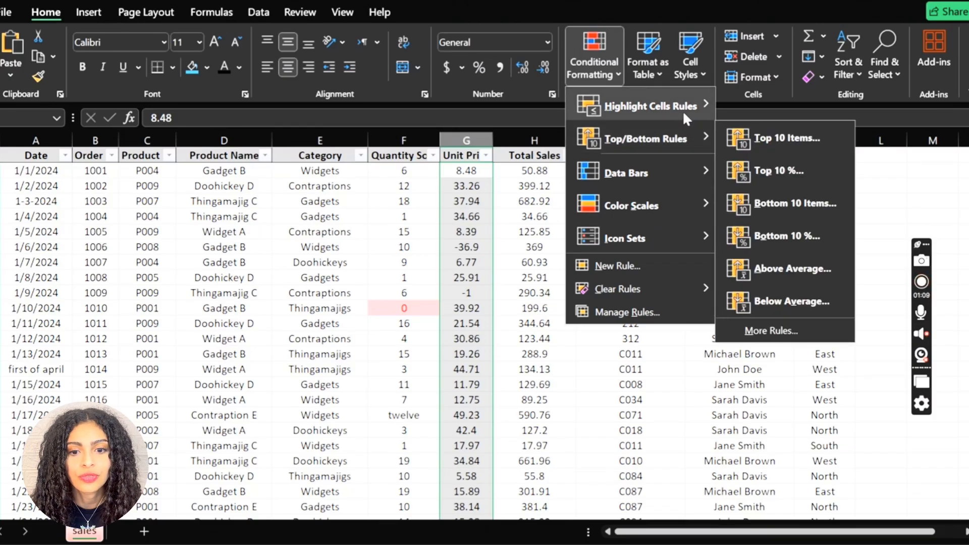
left_click(796, 136)
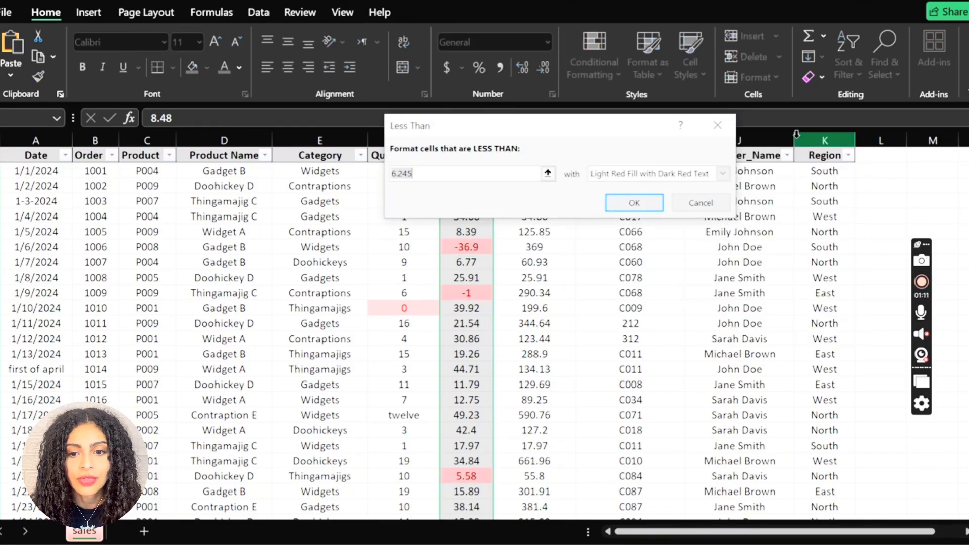
type("1")
key("Return")
- Inspect the flagged -36.9 and -1 prices
left_click(476, 249)
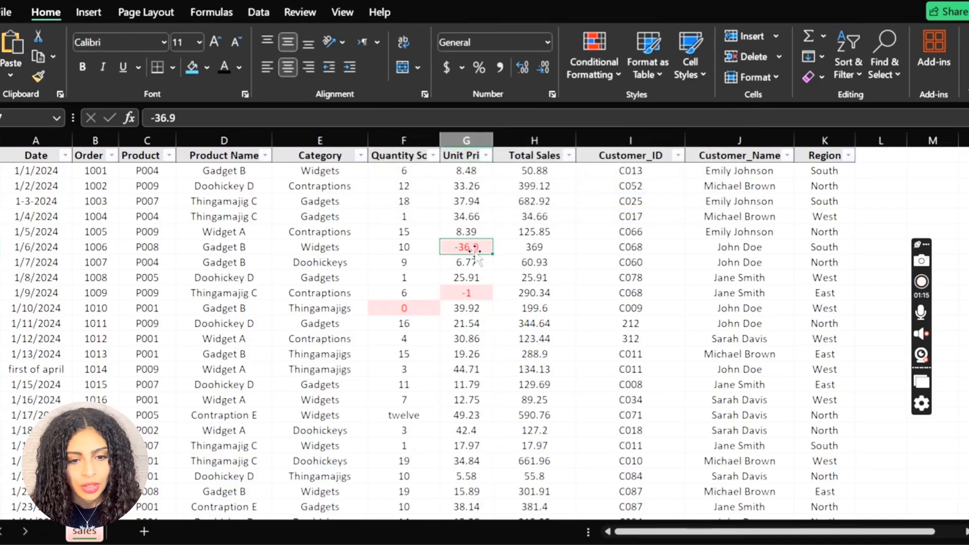
left_click(471, 293)
left_click(471, 248)
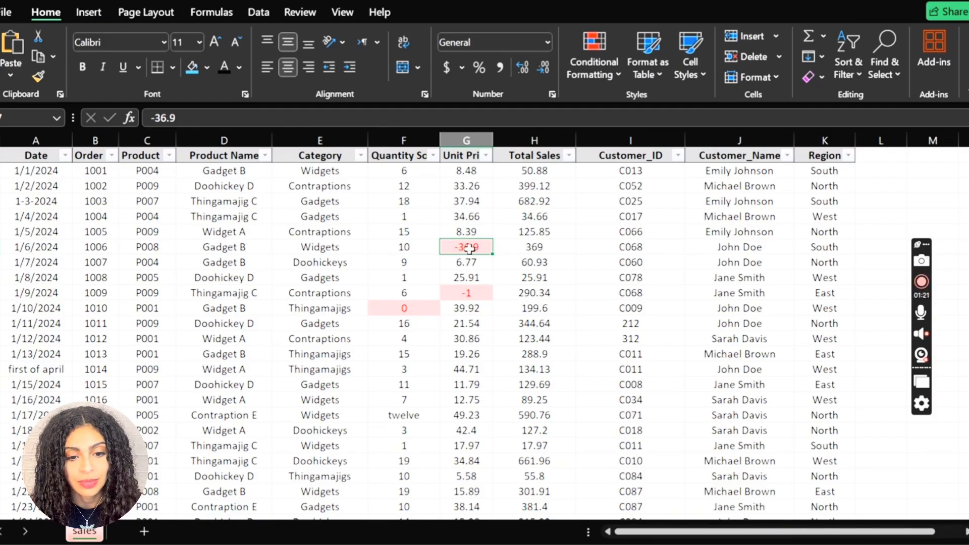
left_click(536, 156)
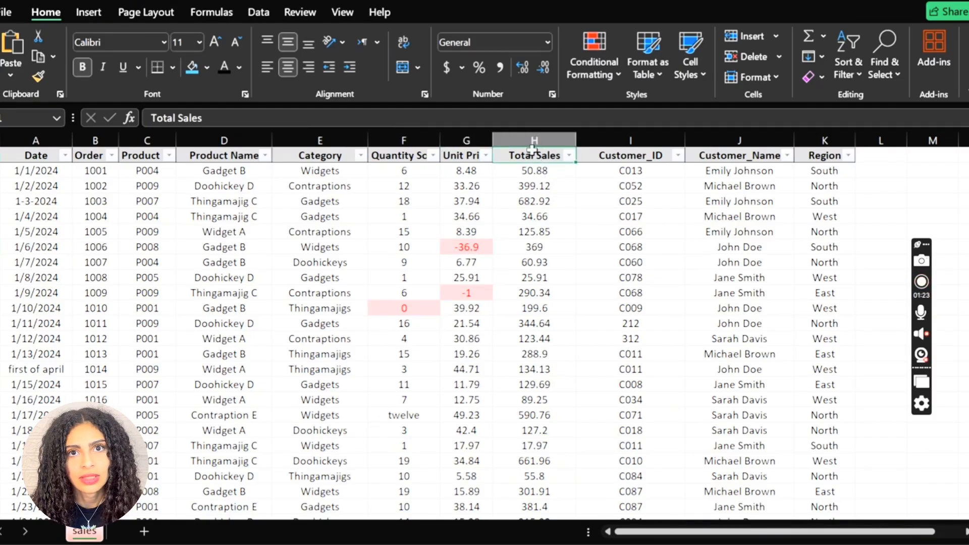
left_click(533, 141)
left_click(534, 200)
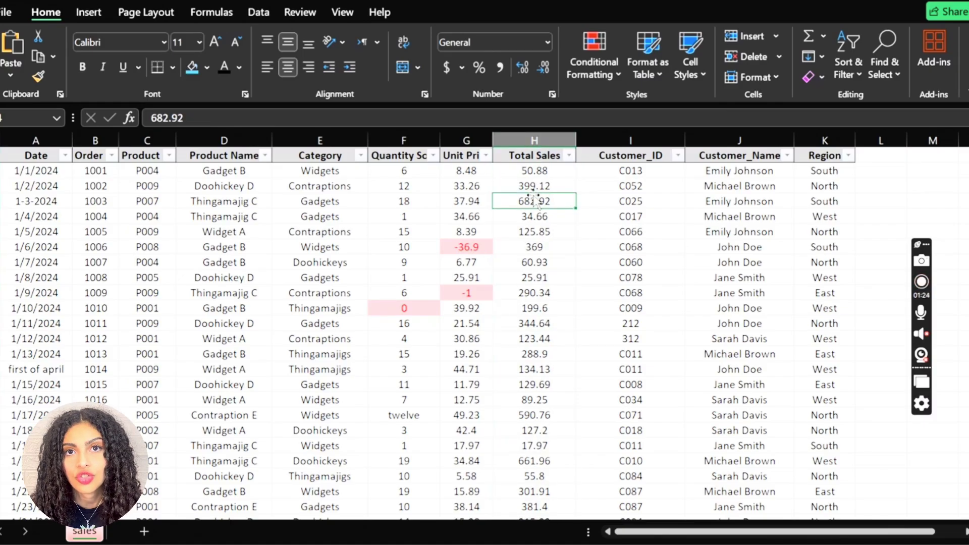
left_click(533, 172)
key("ctrl+shift+Down")
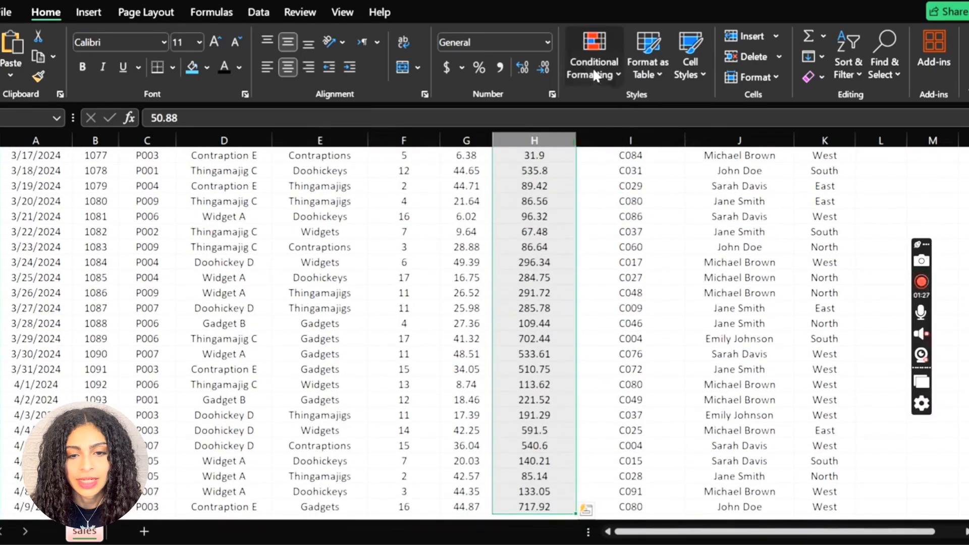
left_click(593, 60)
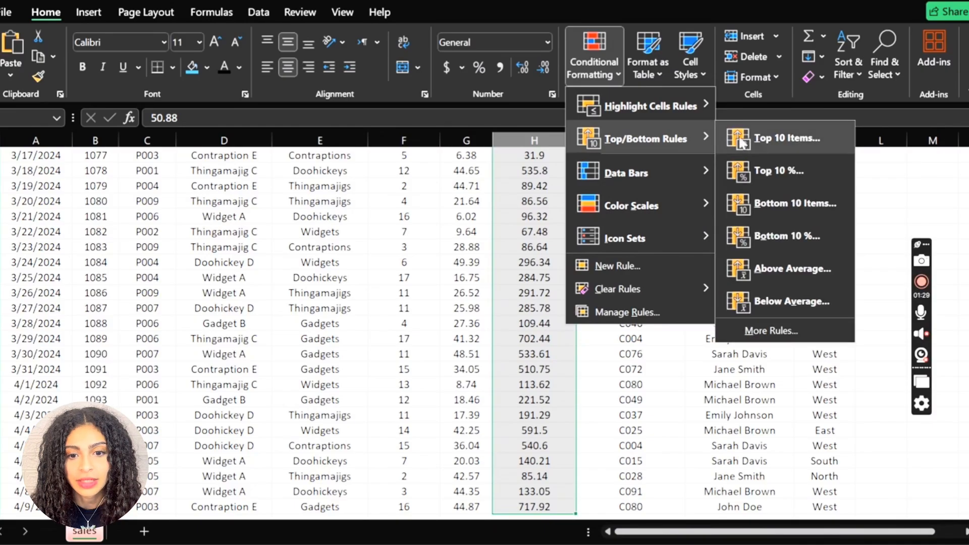
mouse_move(649, 106)
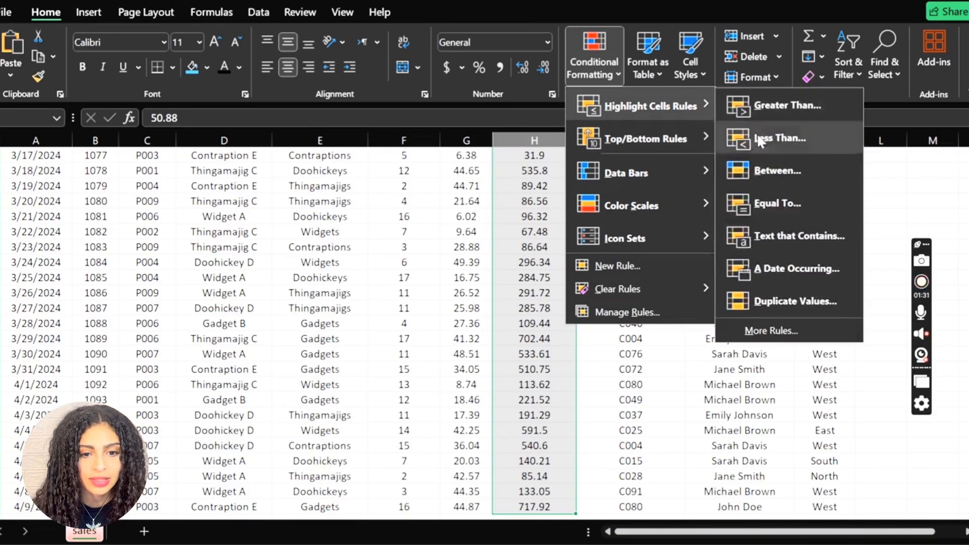
left_click(802, 146)
key("Escape")
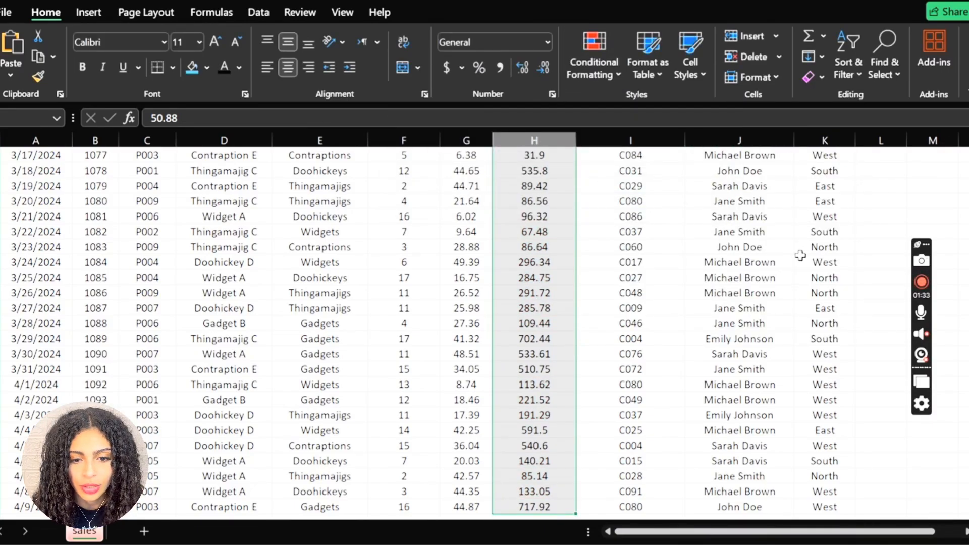
scroll(484, 326, "up", 15)
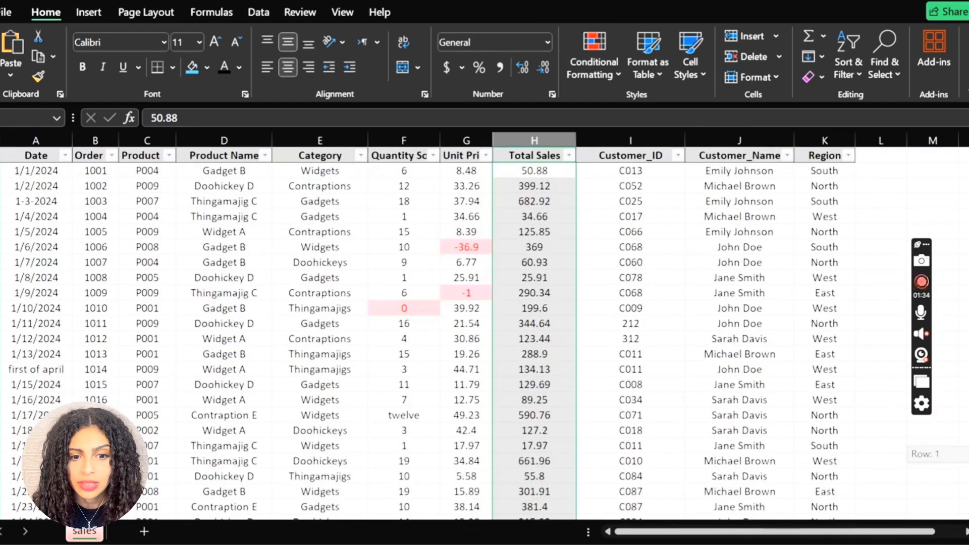
left_click(453, 289)
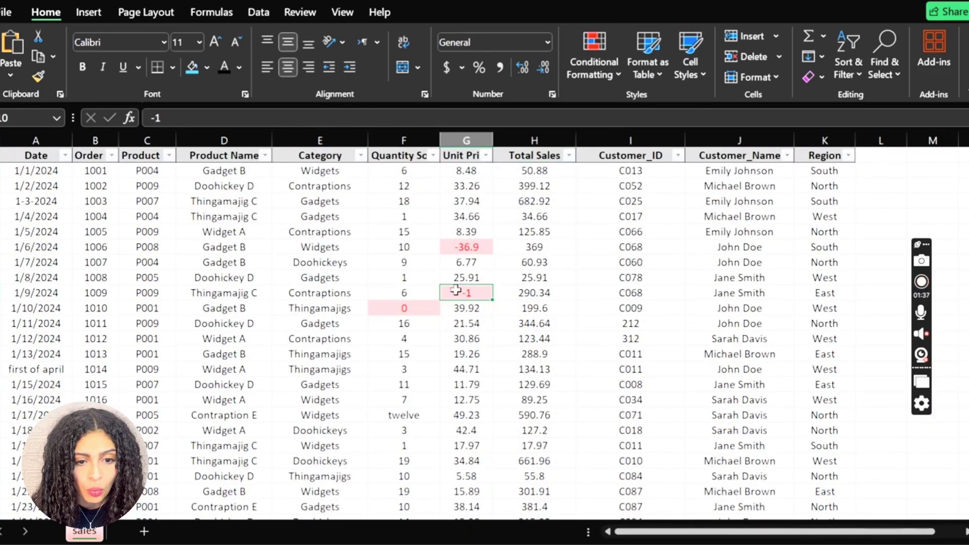
left_click(415, 295)
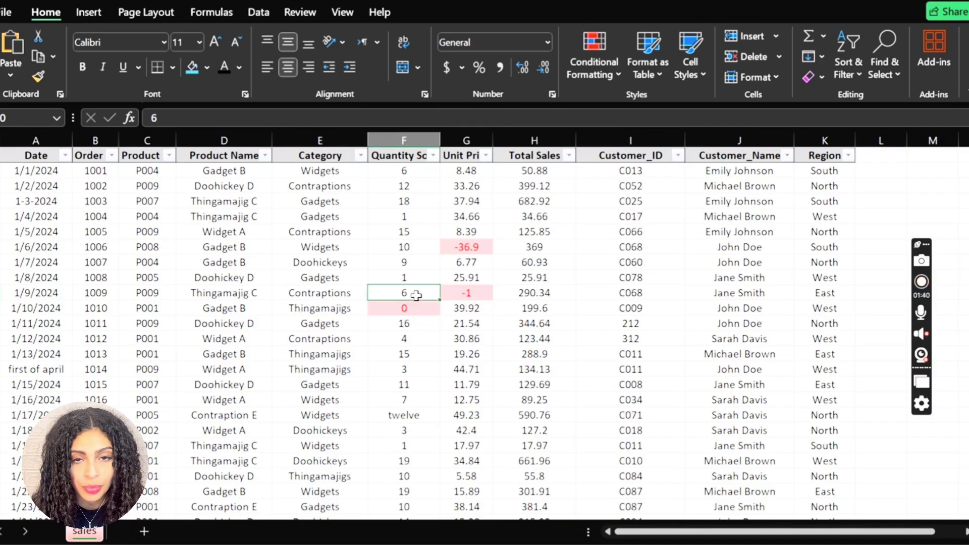
left_click(546, 295)
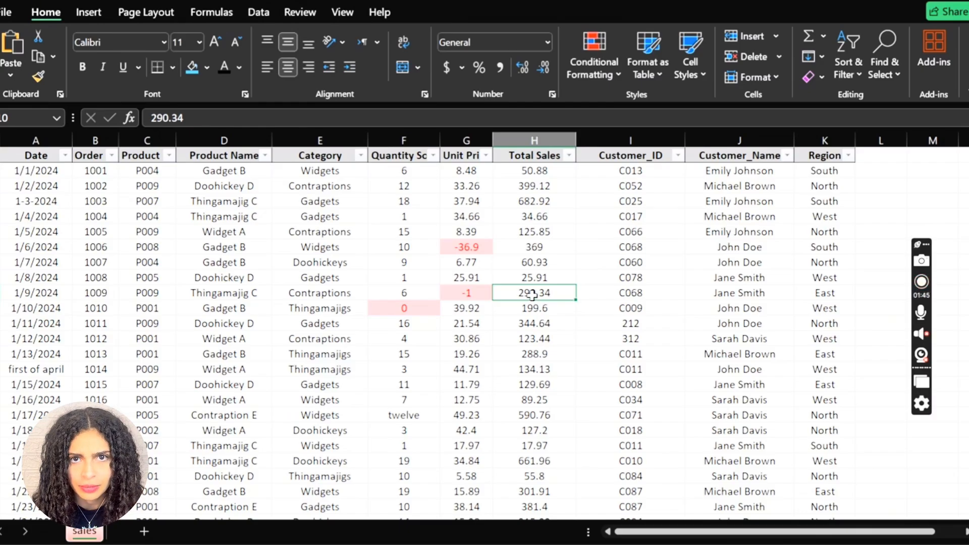
left_click(404, 293)
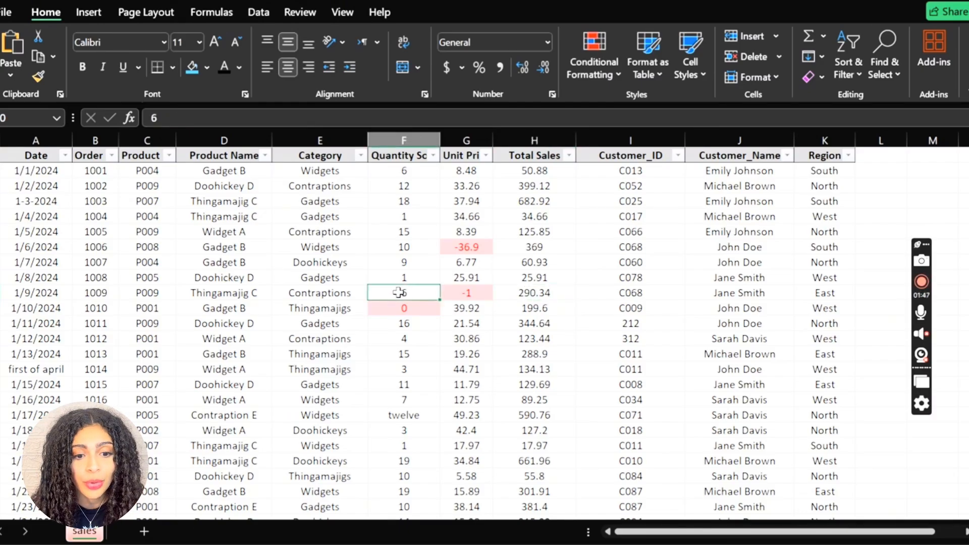
left_click(445, 293)
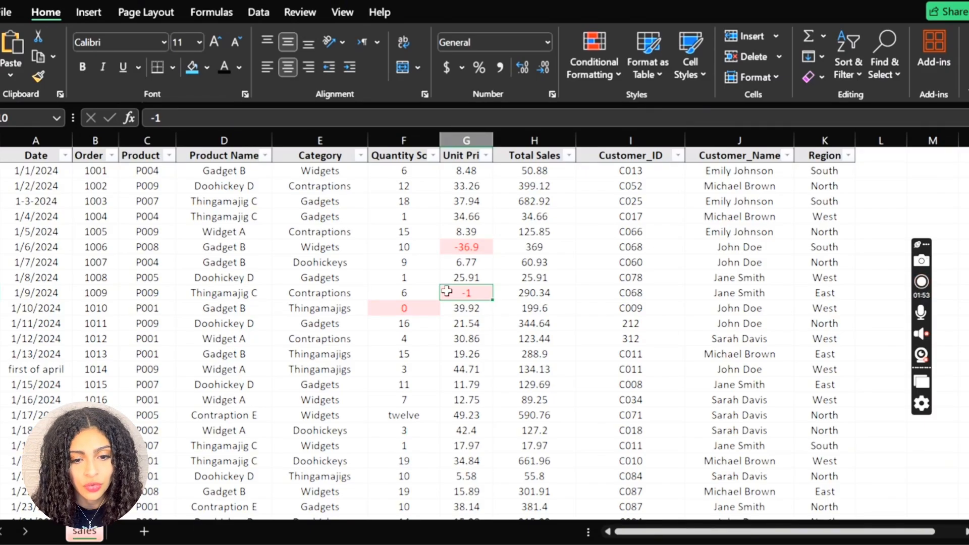
key("Right")
key("shift+Left")
key("shift+Left")
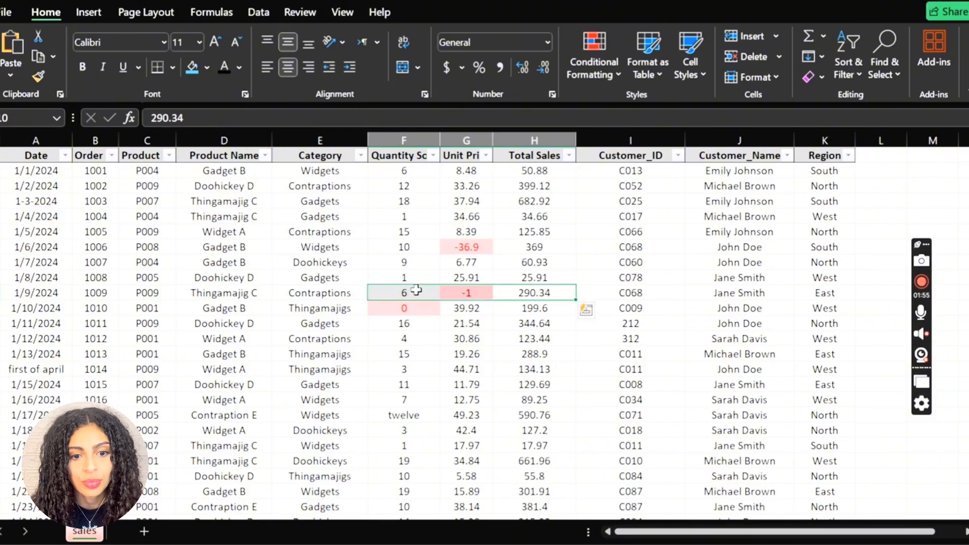
left_click(416, 291)
left_click(464, 292)
left_click(534, 293)
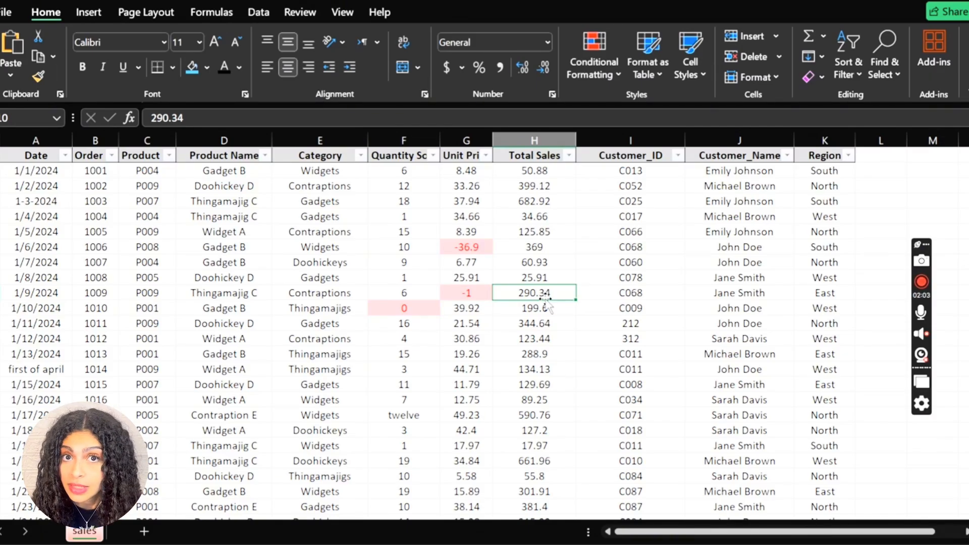
left_click(651, 201)
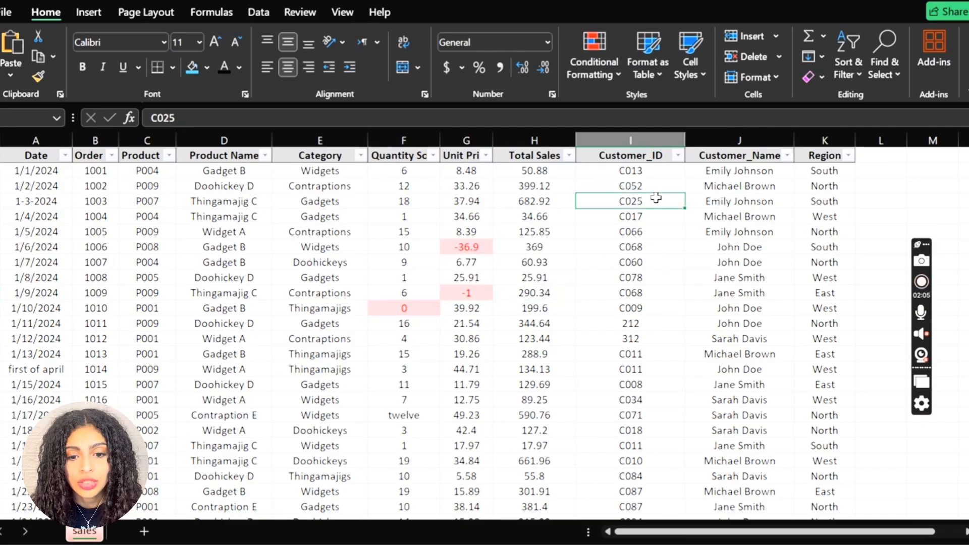
left_click(627, 172)
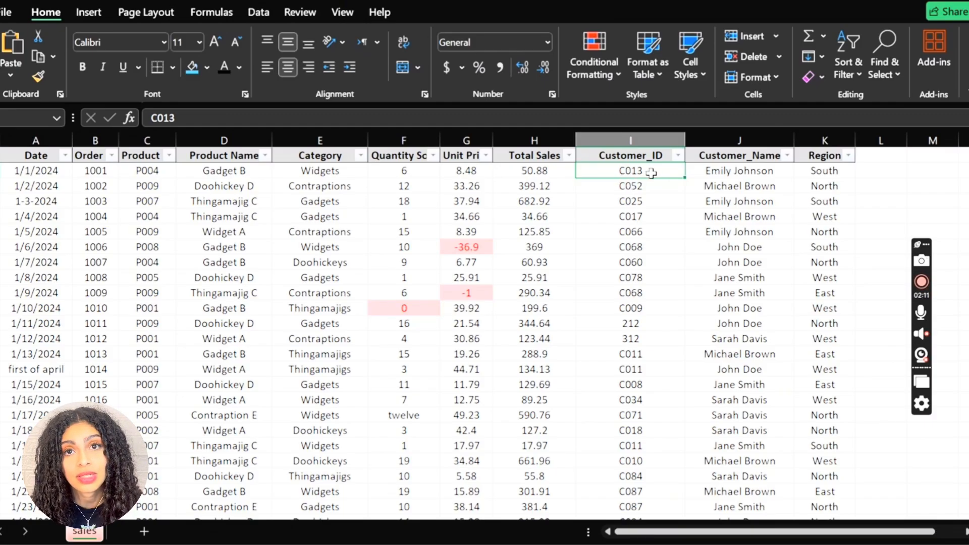
left_click(679, 157)
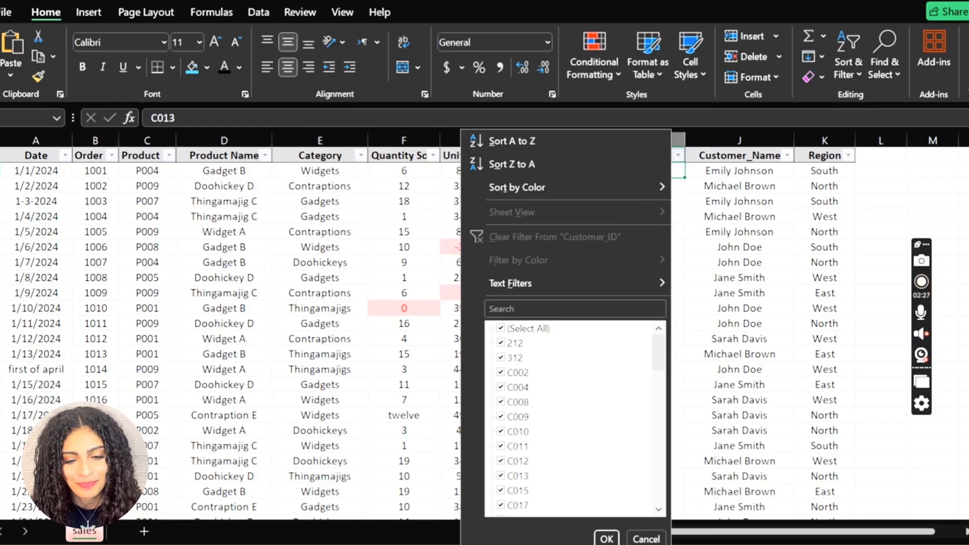
left_click(608, 538)
- Review the Region filter value list without changing it
left_click(828, 170)
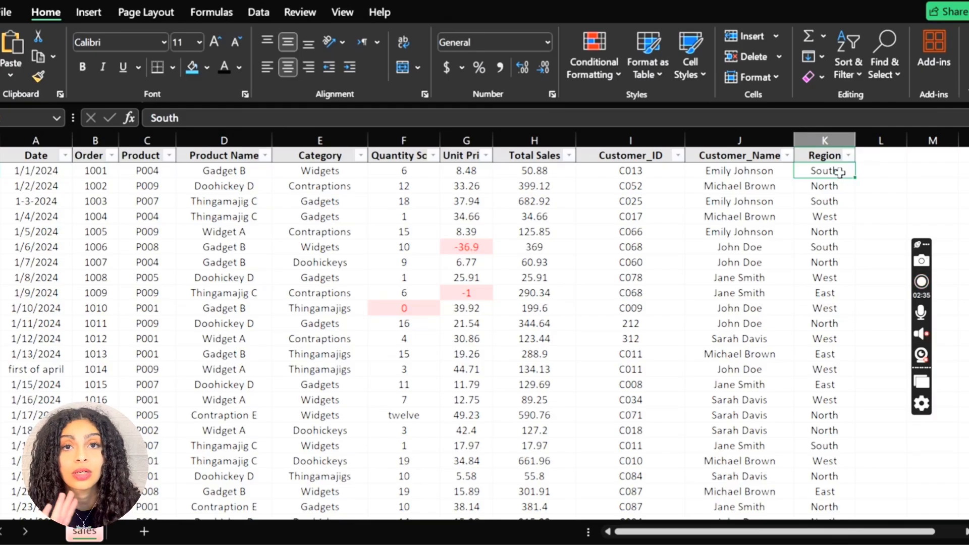
left_click(848, 156)
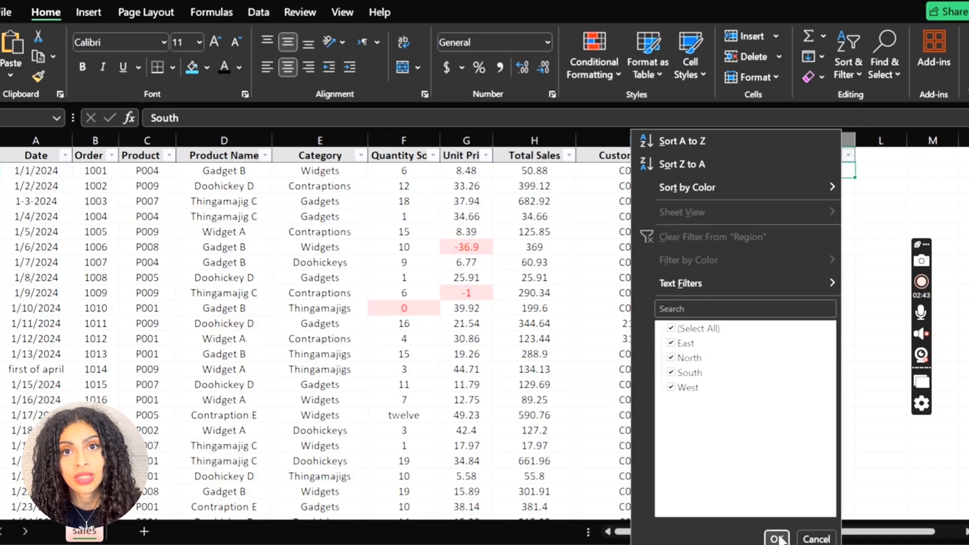
left_click(778, 537)
- Change K5 from West to the misspelling Wesst and show it listed in the Region filter
double_click(830, 217)
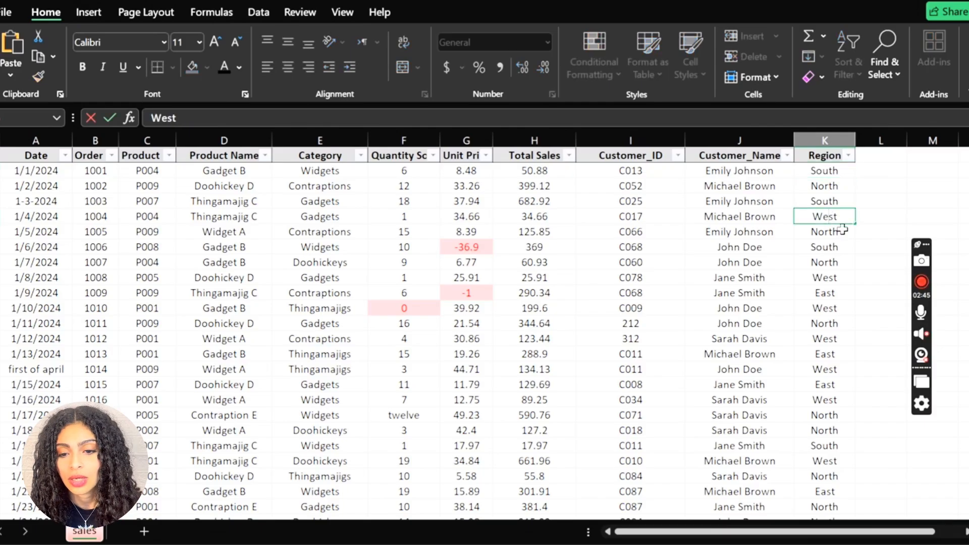
left_click(835, 247)
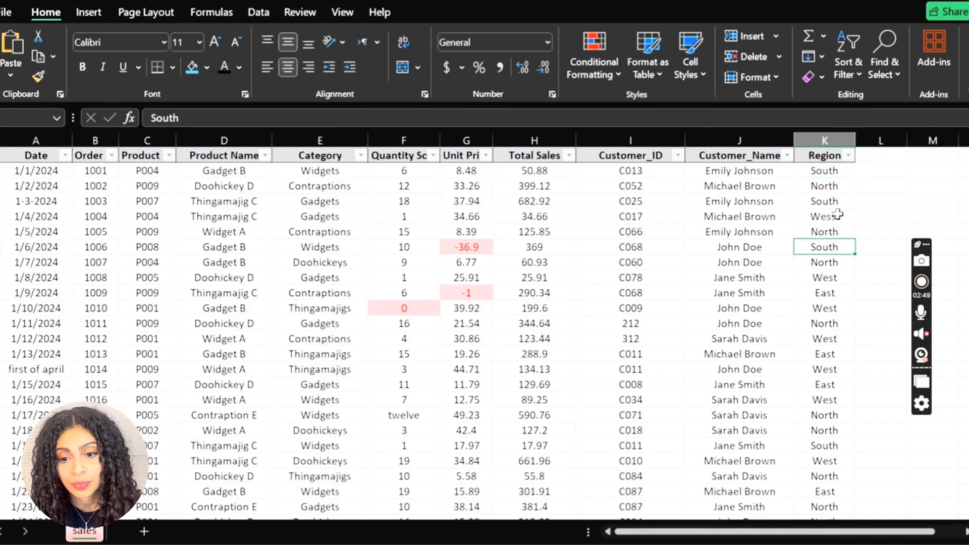
left_click(837, 215)
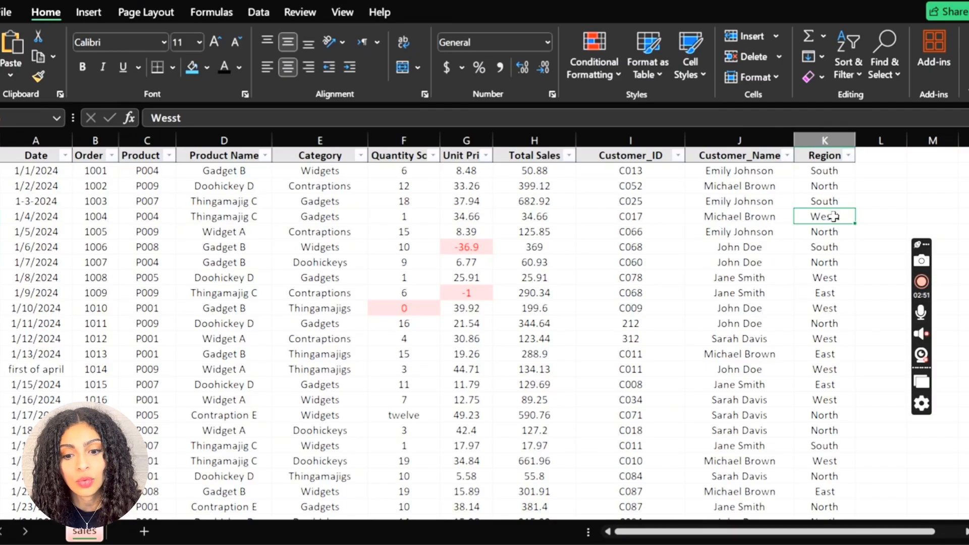
left_click(852, 156)
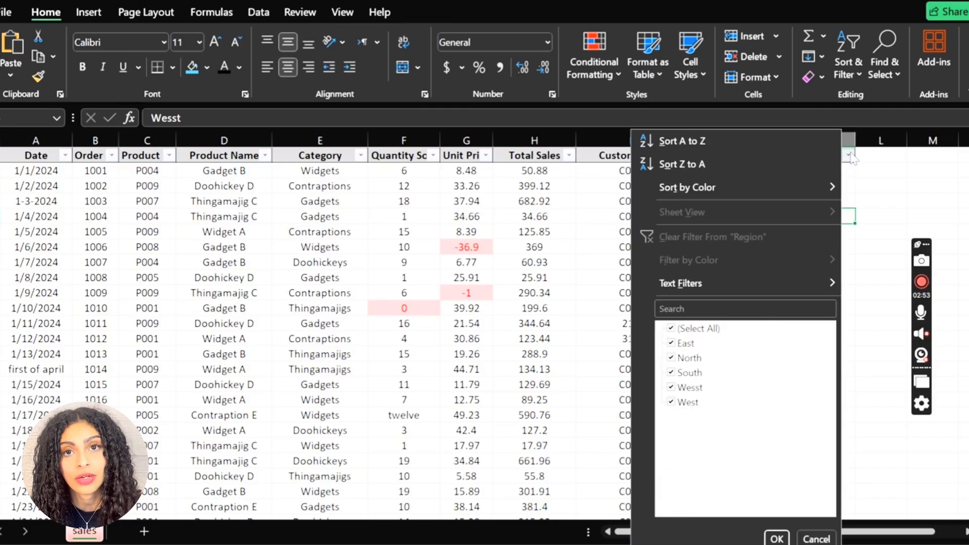